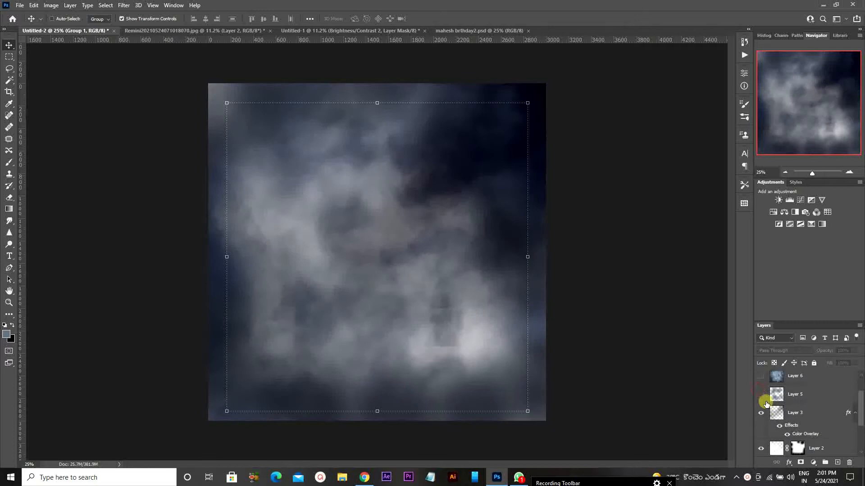
- Show Layer 5 and Layer 7, and delete Layer 6
scroll(762, 396, "up", 1)
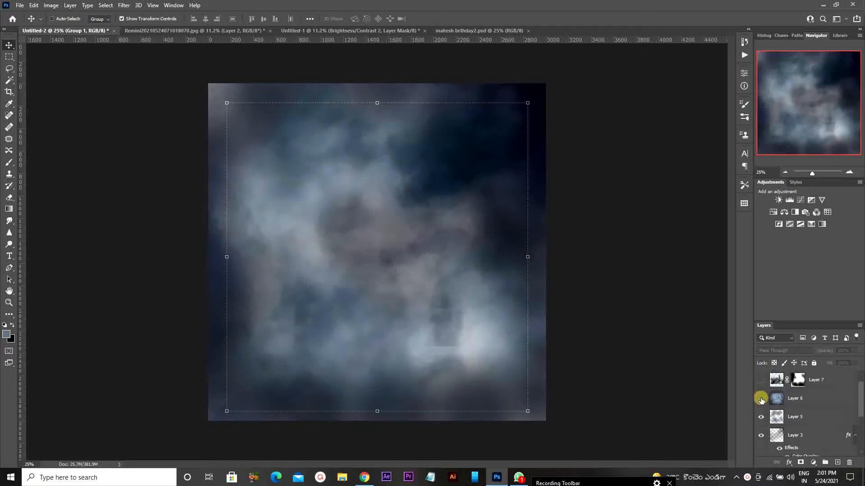
scroll(763, 396, "up", 1)
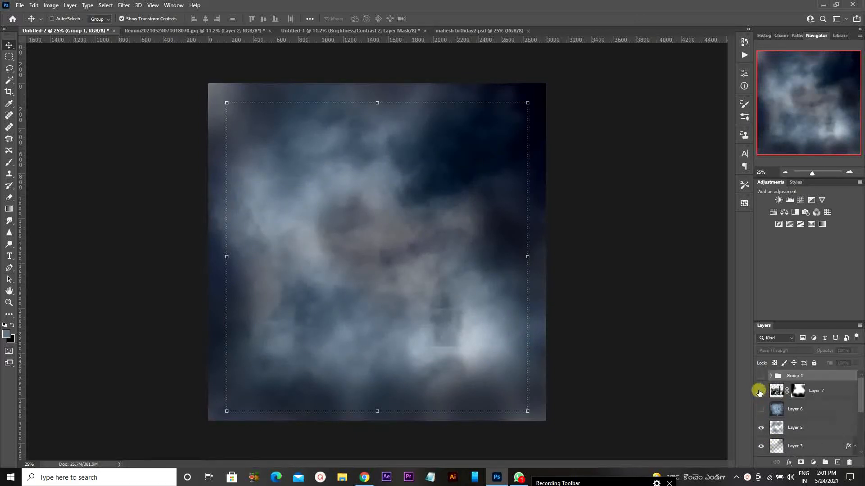
left_click(760, 392)
left_click(798, 410)
left_click_drag(808, 413, 850, 462)
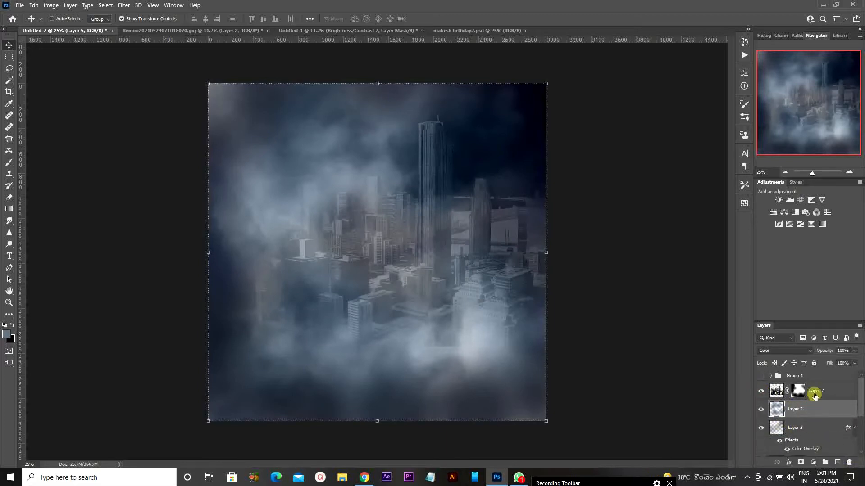
left_click(815, 396)
left_click(20, 6)
left_click(27, 23)
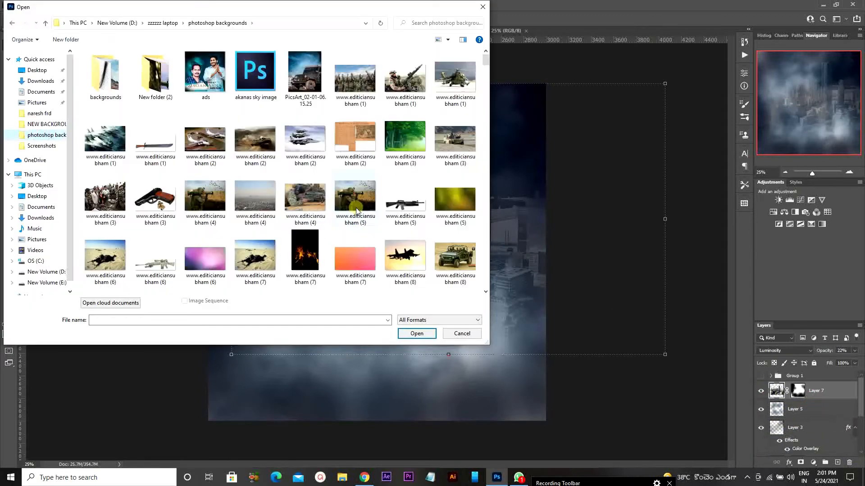
scroll(356, 211, "down", 12)
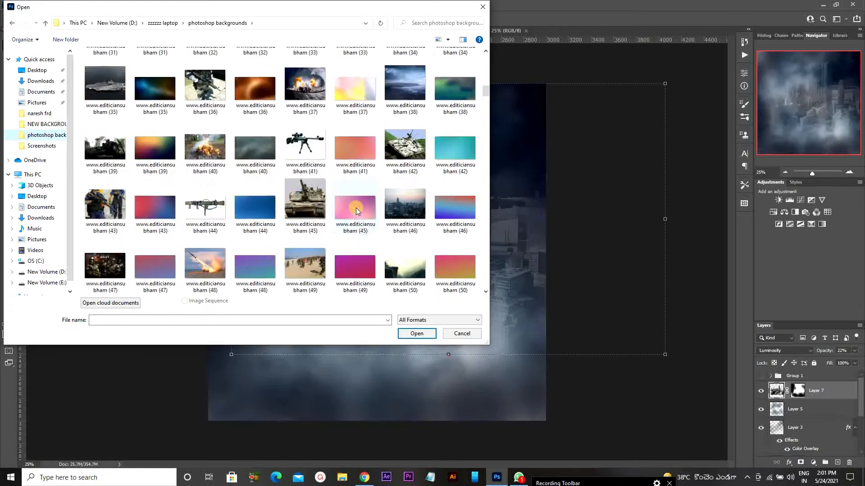
scroll(356, 211, "down", 8)
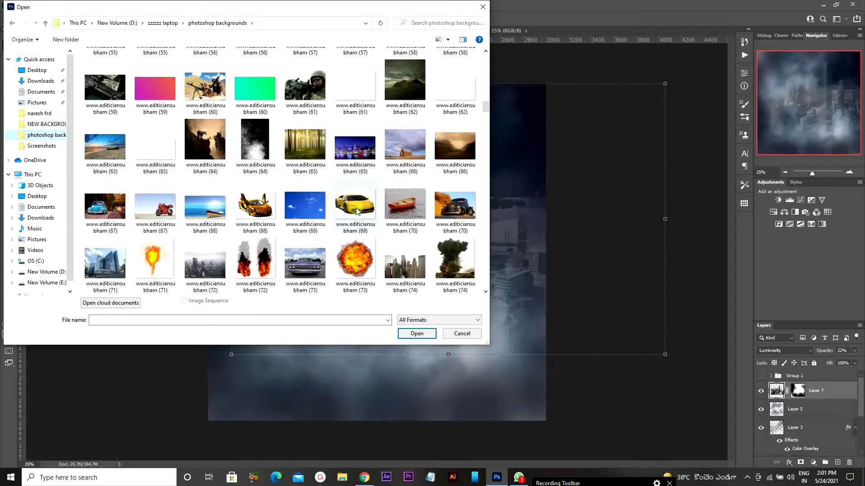
scroll(331, 210, "down", 3)
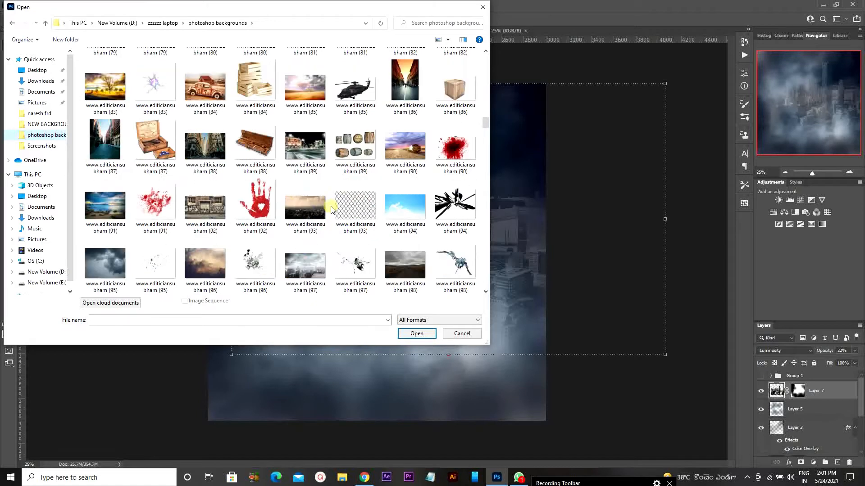
scroll(226, 198, "up", 3)
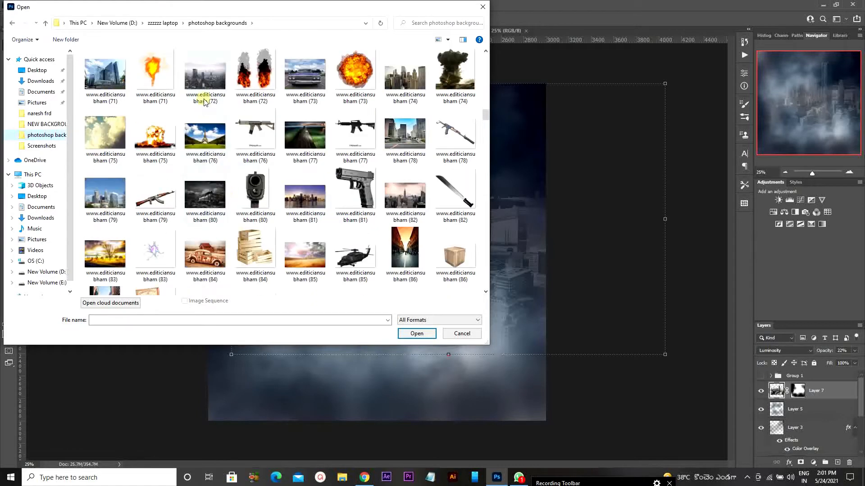
double_click(215, 194)
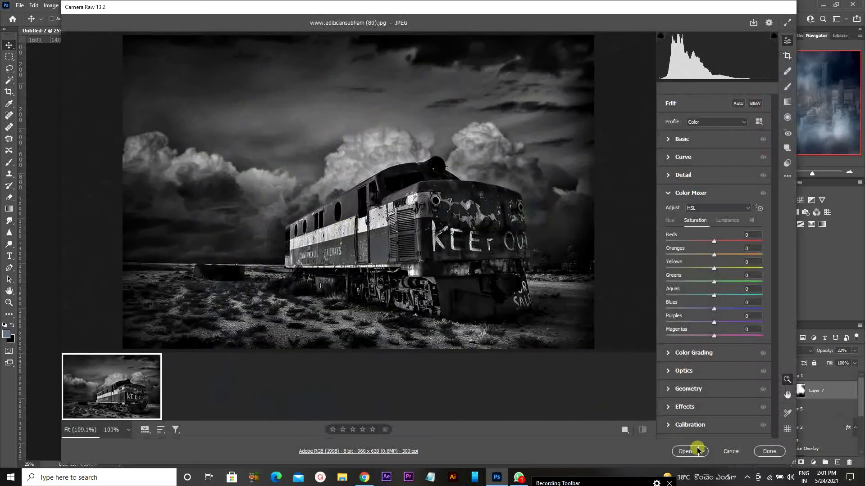
left_click(691, 450)
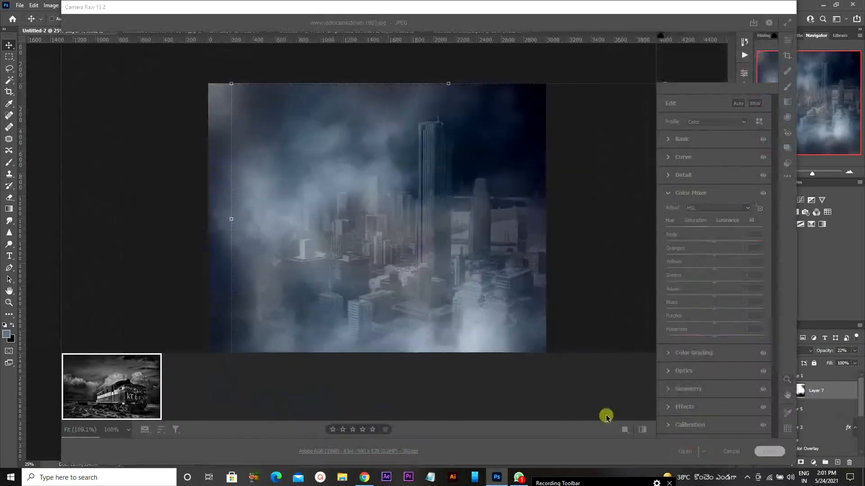
- Copy the train photo into Untitled-2 and close its source file without saving changes
left_click(458, 40)
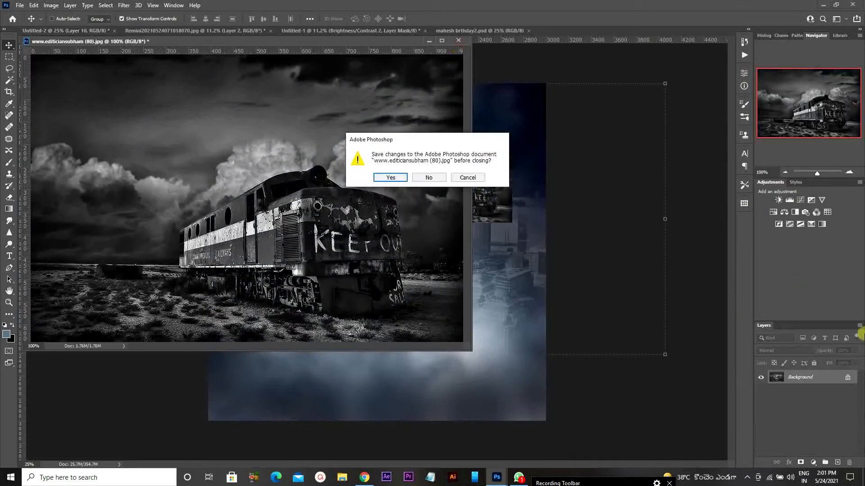
left_click(429, 178)
- Set the train layer's blend mode to Luminosity and enlarge it to about 419%, covering the lower part of the canvas
left_click(784, 350)
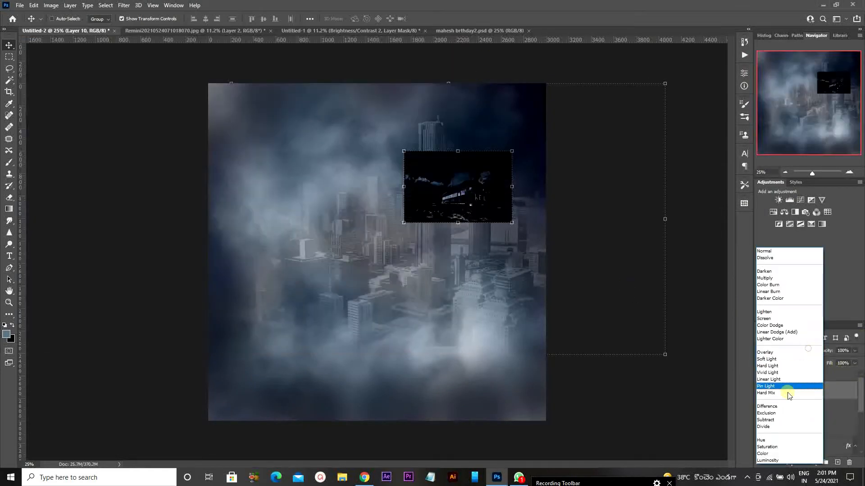
left_click(773, 463)
left_click_drag(405, 221, 64, 456)
left_click_drag(286, 368, 410, 348)
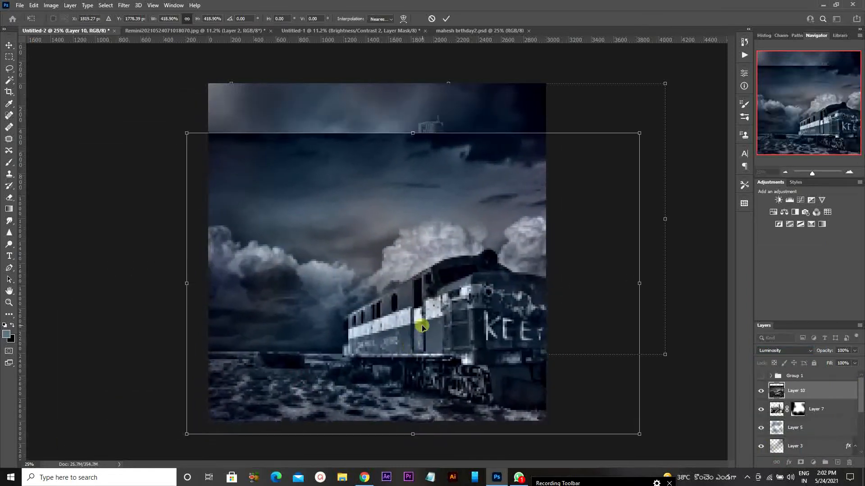
left_click(445, 20)
- Move the train layer directly below Layer 7 and lower its opacity to 37%
left_click_drag(796, 409, 814, 415)
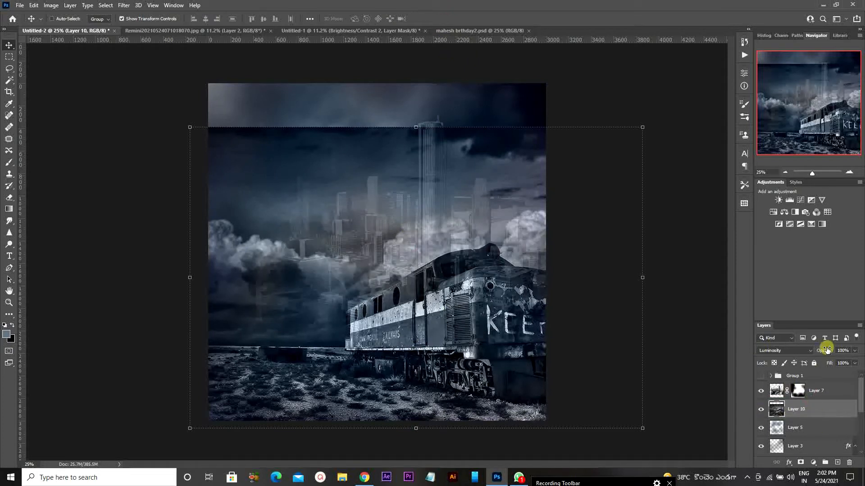
left_click_drag(811, 354, 799, 356)
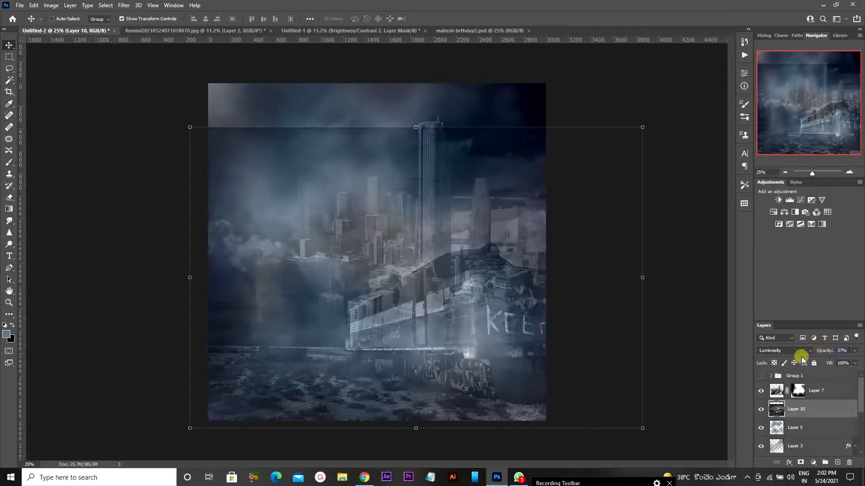
- Add a mask to Layer 10 and brush out the sky and train in black, keeping the ground along the lower edge
left_click(799, 464)
key("b")
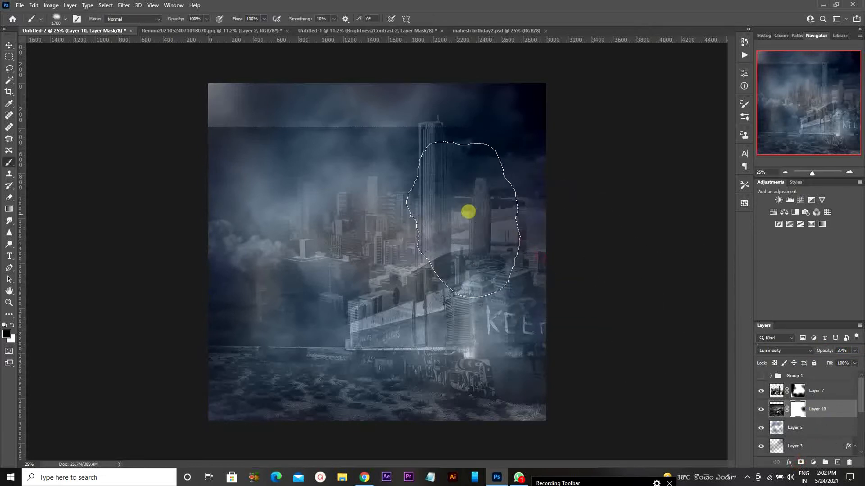
mouse_move(467, 208)
left_mouse_down()
mouse_move(522, 167)
mouse_move(512, 147)
mouse_move(256, 141)
mouse_move(226, 200)
mouse_move(216, 122)
left_mouse_up()
mouse_move(464, 226)
left_mouse_down()
mouse_move(479, 322)
mouse_move(529, 368)
mouse_move(490, 367)
mouse_move(422, 301)
mouse_move(383, 277)
mouse_move(332, 268)
mouse_move(308, 244)
mouse_move(325, 206)
mouse_move(403, 189)
mouse_move(508, 213)
mouse_move(537, 331)
mouse_move(563, 357)
left_mouse_up()
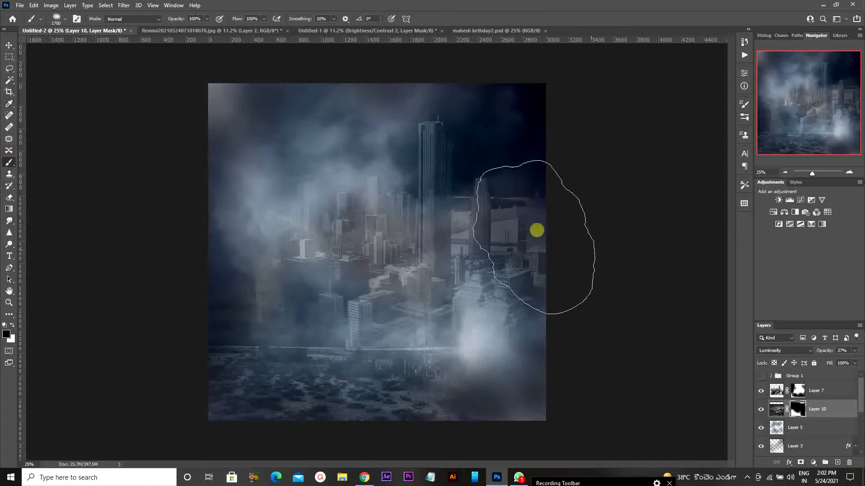
- On a new layer above Layer 7, stamp one black ring near the canvas centre with the 2500 px Sampled Brush 108
left_click(811, 391)
left_click(837, 462)
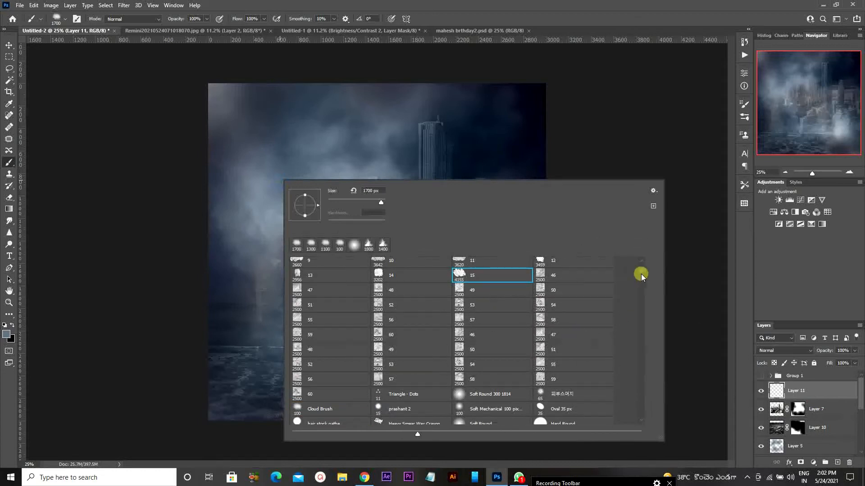
scroll(642, 286, "down", 10)
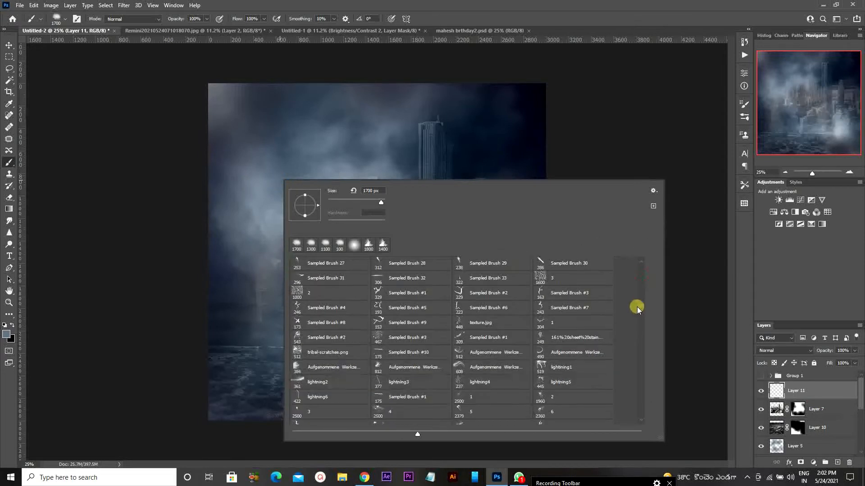
scroll(635, 290, "down", 10)
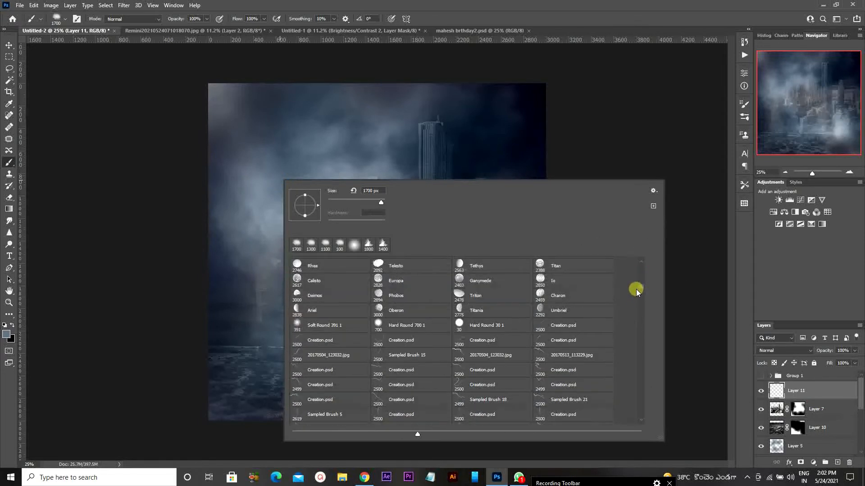
scroll(636, 296, "up", 10)
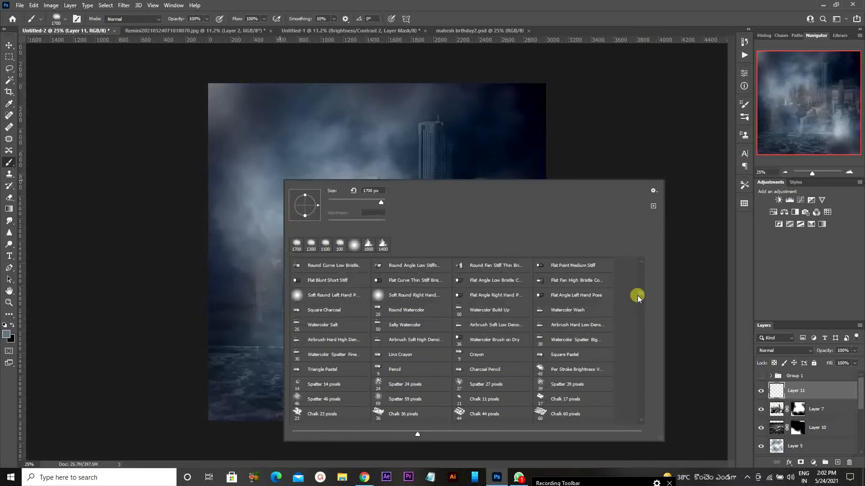
scroll(520, 296, "down", 5)
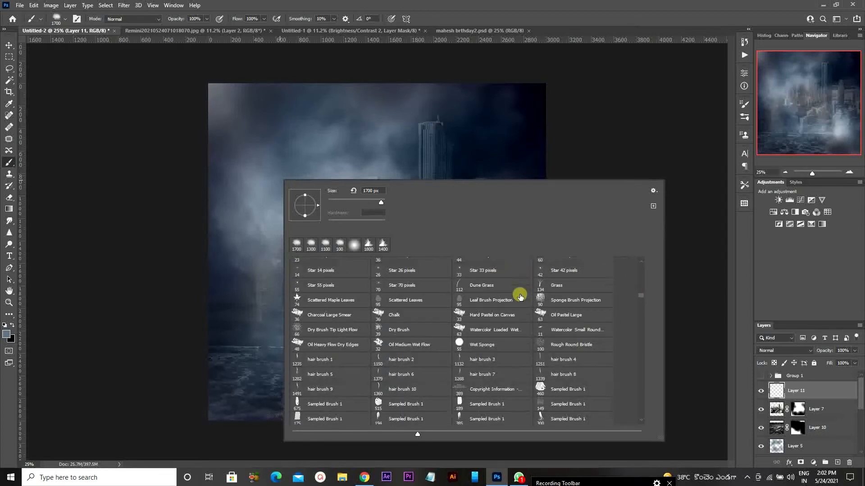
scroll(520, 296, "up", 10)
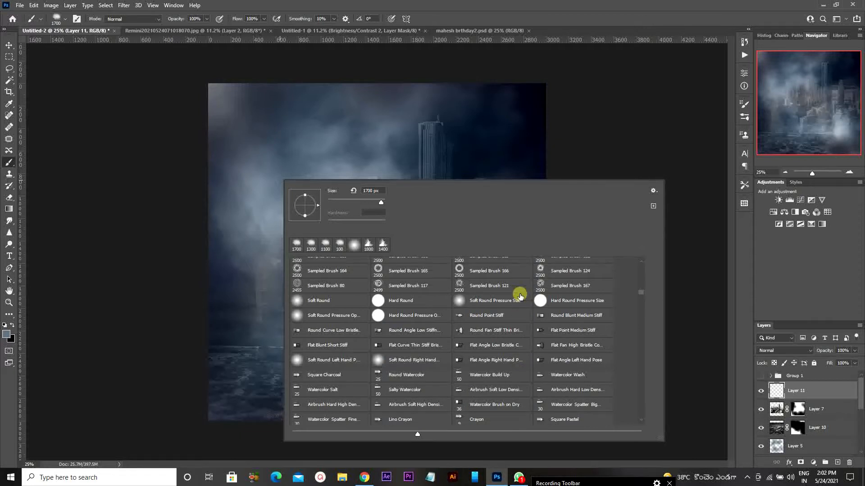
scroll(520, 297, "up", 2)
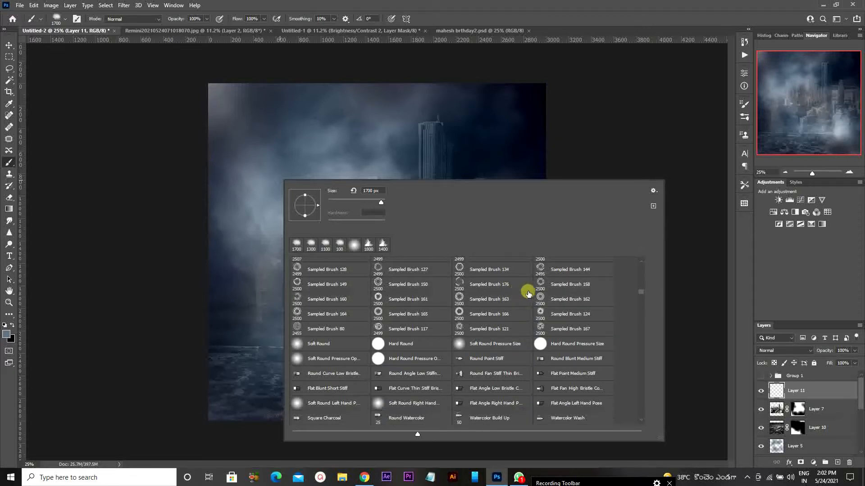
scroll(519, 294, "up", 2)
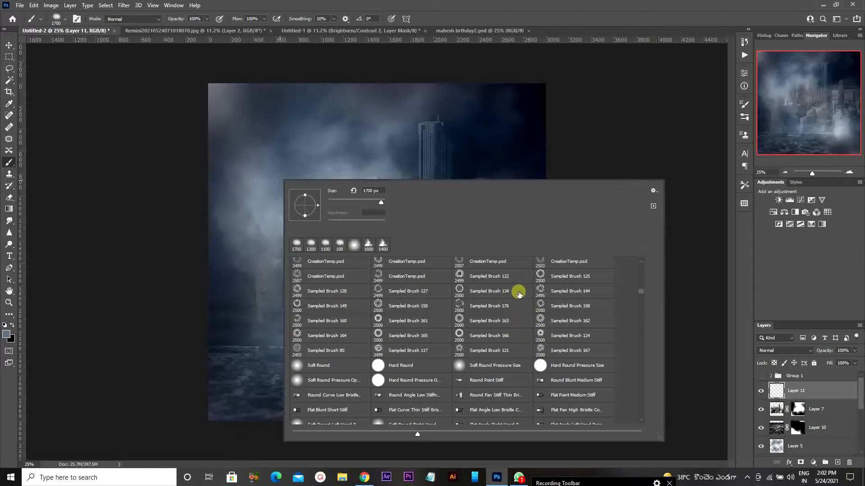
scroll(518, 294, "up", 2)
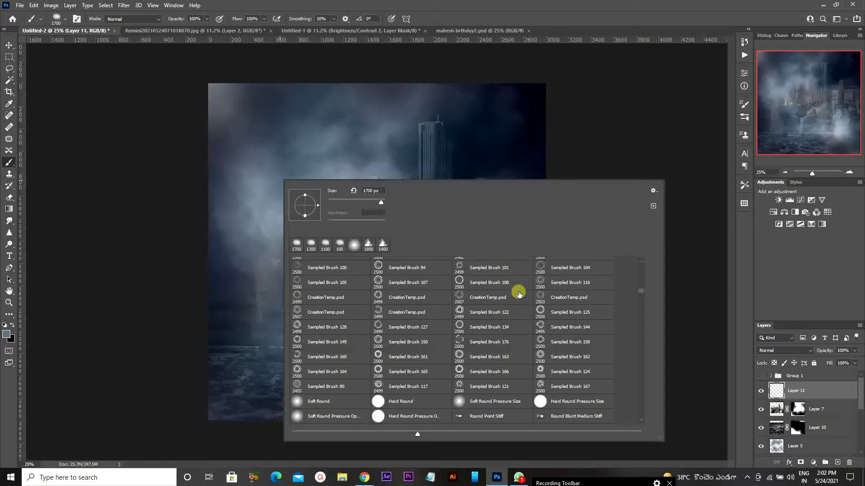
scroll(512, 294, "up", 1)
left_click(474, 290)
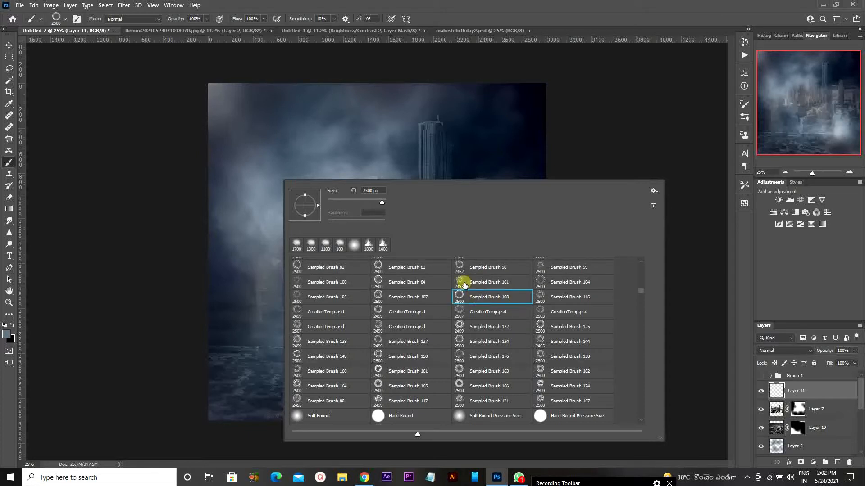
left_click(769, 255)
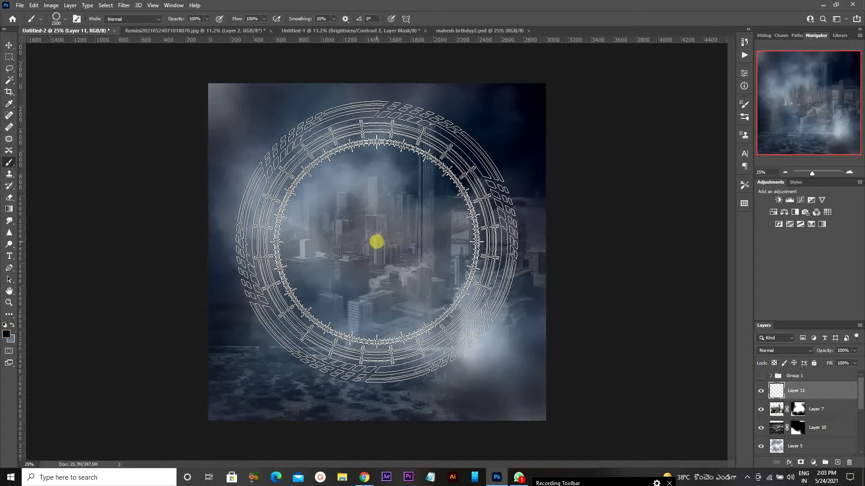
left_click(376, 242)
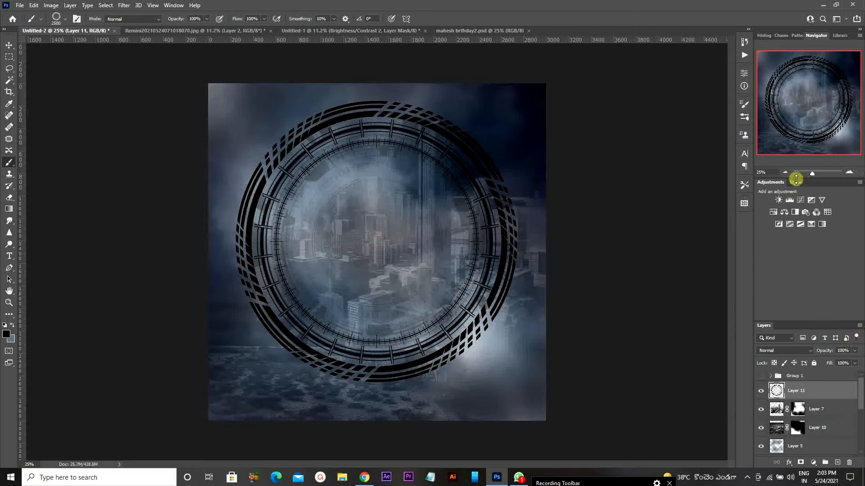
- Try blue-white gradient, glossy blue, turquoise and dark teal "ocean TOP" preset styles on the Layer 11 ring
left_click(796, 182)
left_click(791, 252)
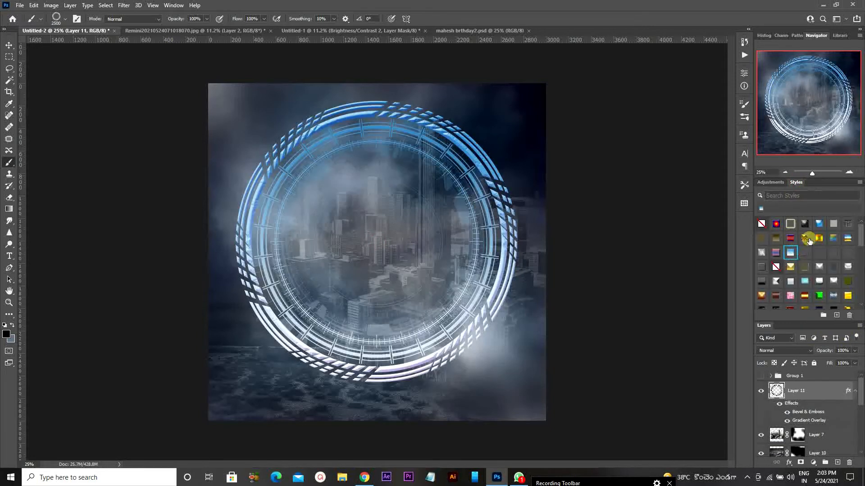
left_click(808, 240)
left_click(818, 223)
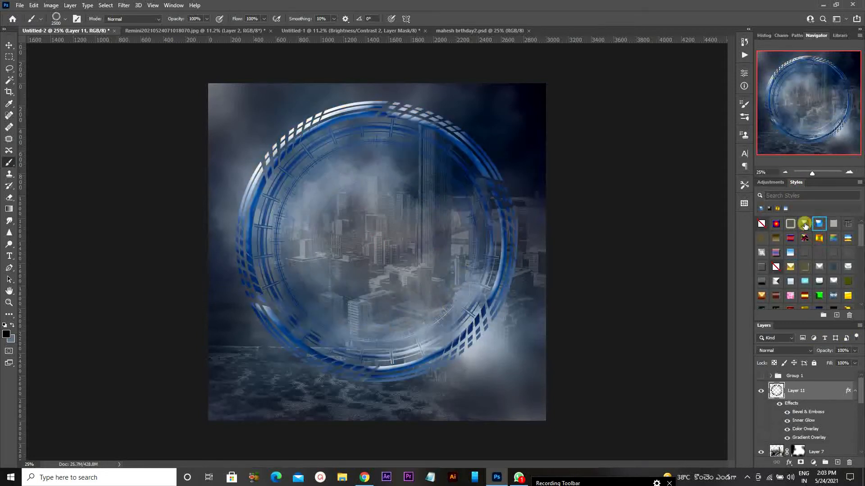
left_click(805, 280)
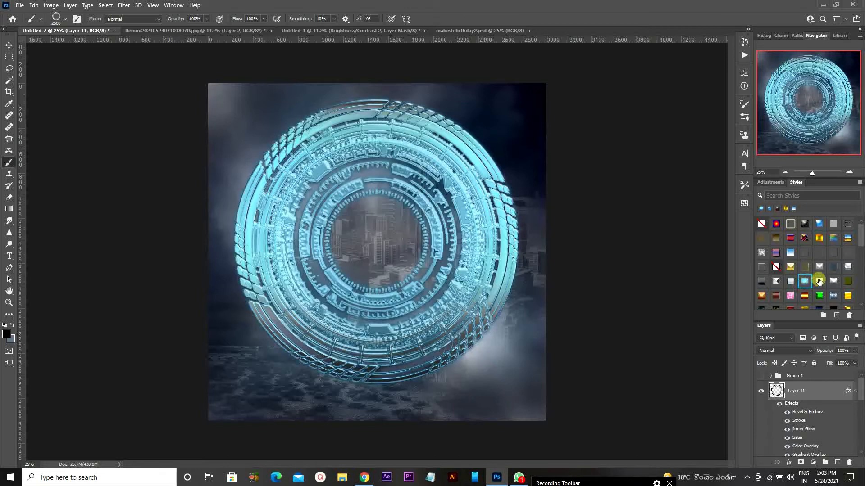
left_click(819, 281)
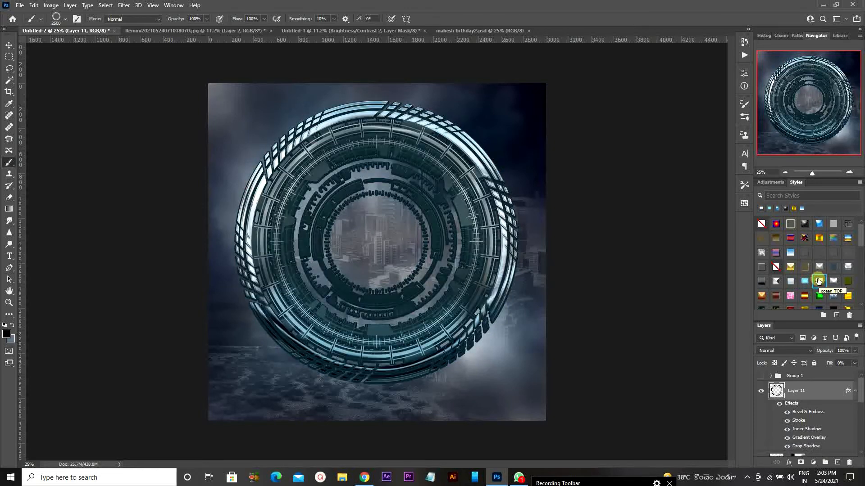
- Try chrome silver, glowing cyan-speckled and pale blue-white preset styles on the Layer 11 ring
left_click(9, 45)
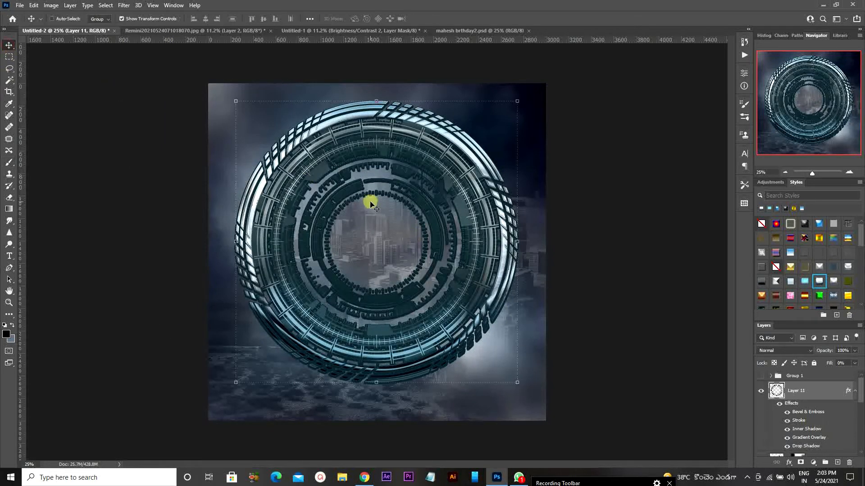
left_click(834, 282)
scroll(835, 282, "down", 2)
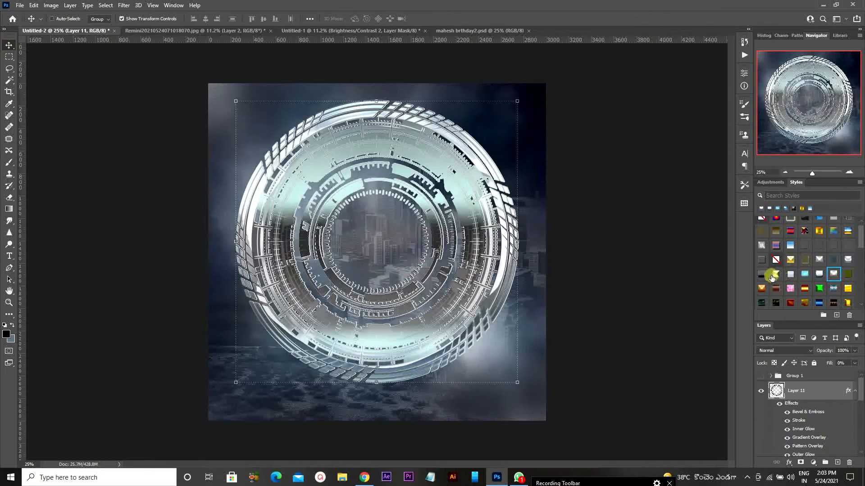
left_click(761, 281)
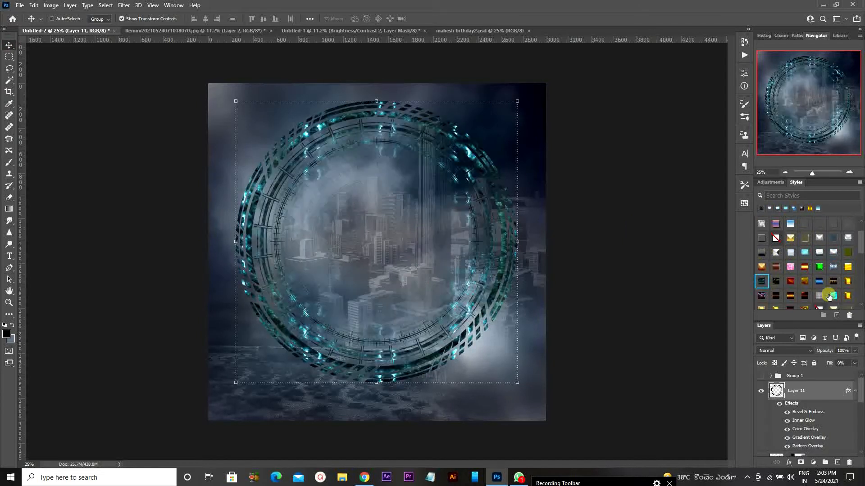
left_click(830, 297)
left_click(818, 282)
scroll(806, 282, "down", 1)
left_click(775, 291)
left_click(780, 299)
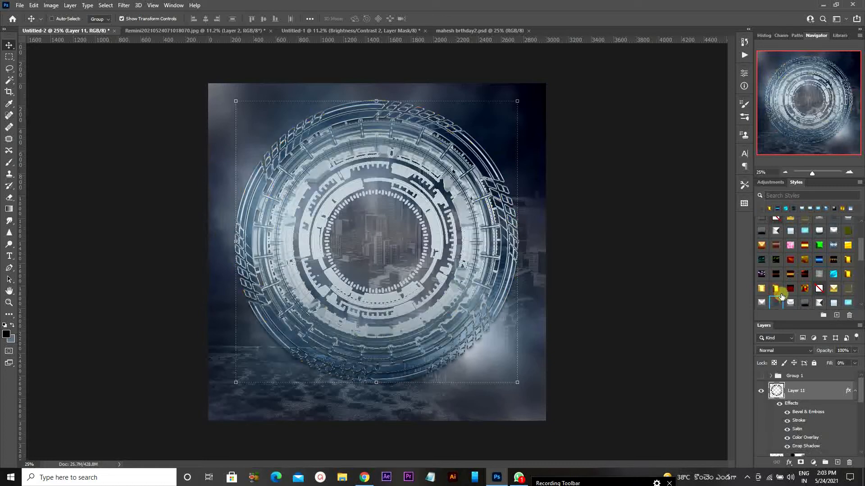
- Try a frosted glass style and a dark embossed metal style on the ring, and collapse the layer's effects list
scroll(781, 296, "down", 2)
left_click(761, 274)
left_click(790, 273)
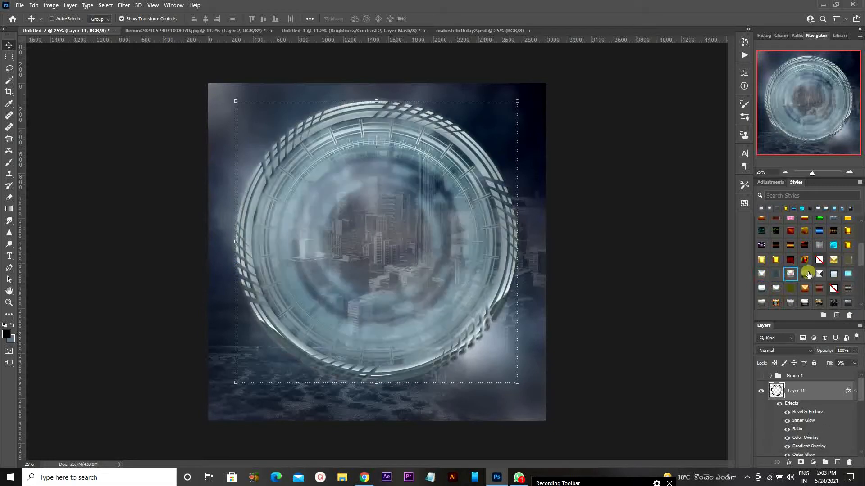
left_click(820, 273)
left_click(805, 274)
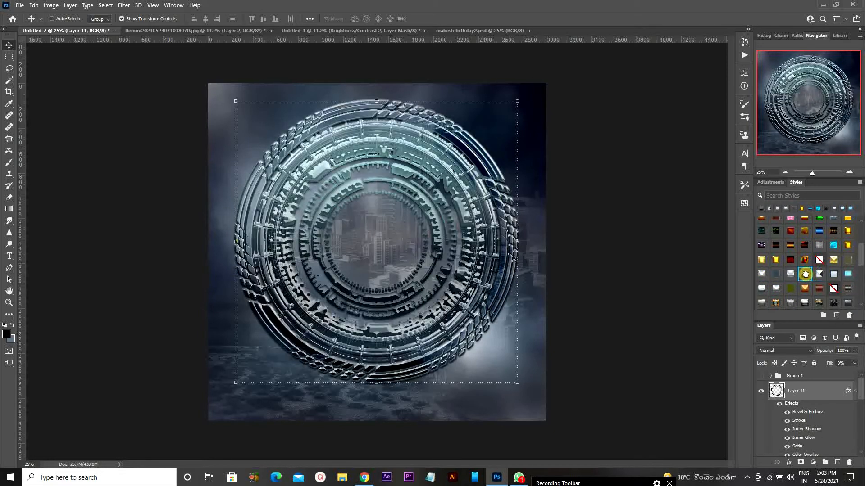
left_click(853, 391)
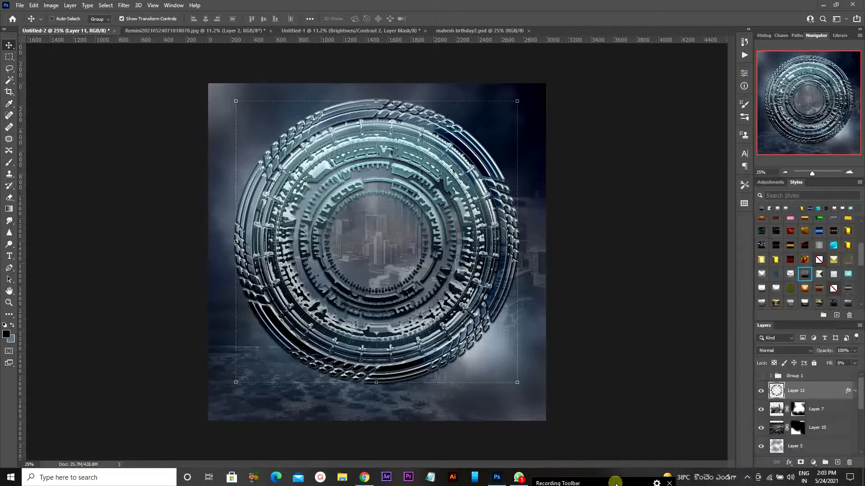
mouse_move(622, 456)
left_click(613, 477)
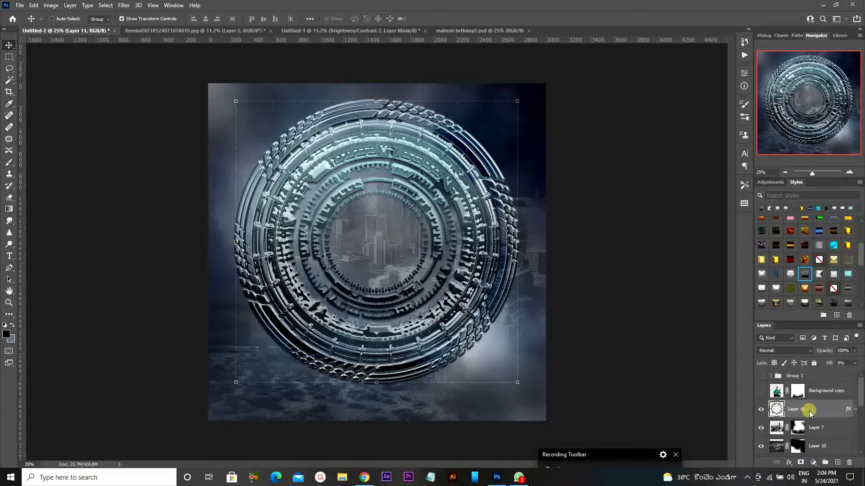
- Delete the embossed ring in Layer 11 and add a new empty layer above Layer 7
left_click(810, 410)
left_click_drag(818, 414, 849, 463)
left_click(837, 463)
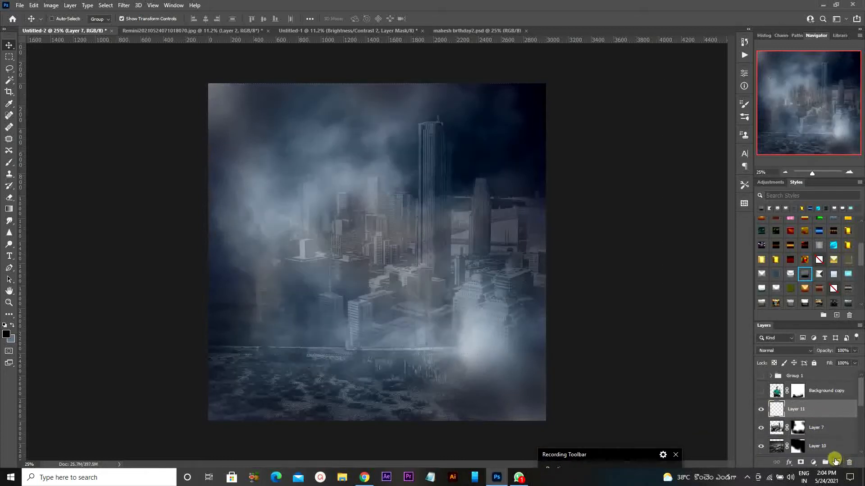
- Stamp one black ring at the canvas centre on the new layer with the 2500 px Sampled Brush 150
left_click(9, 163)
right_click(378, 221)
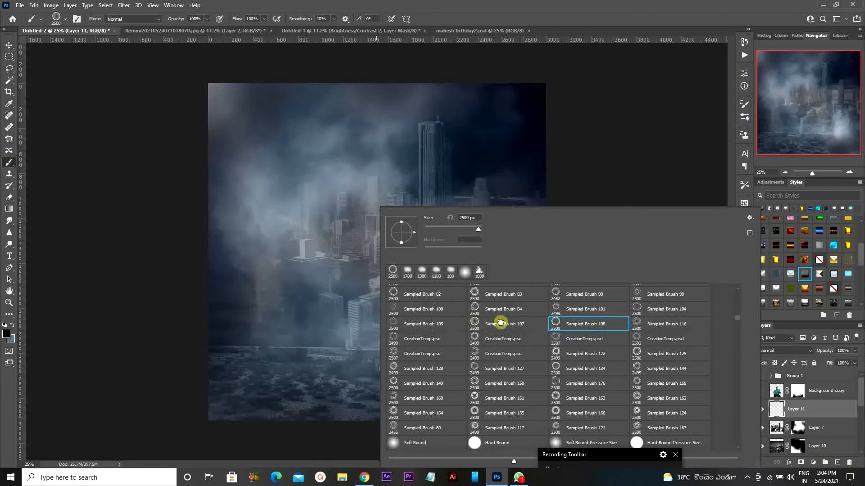
left_click(500, 323)
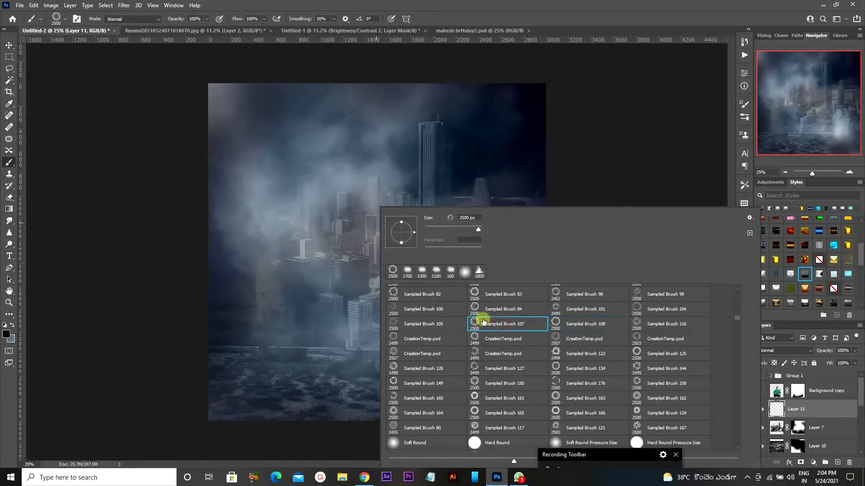
left_click(522, 310)
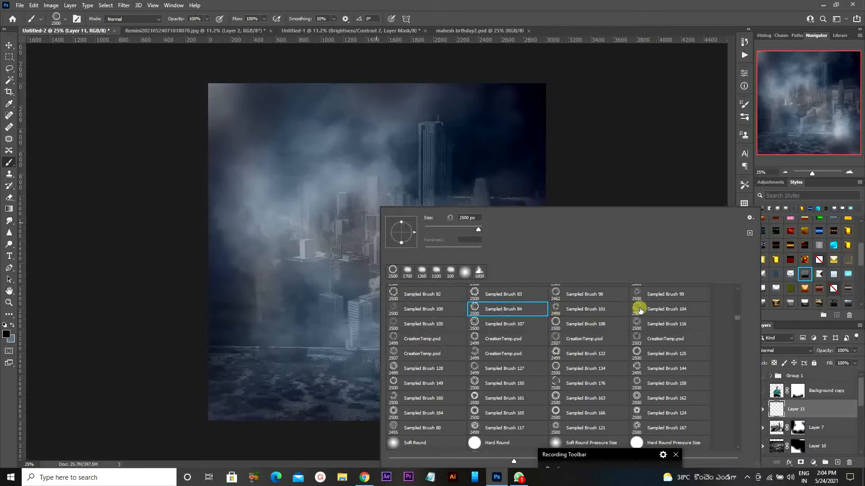
scroll(558, 314, "up", 1)
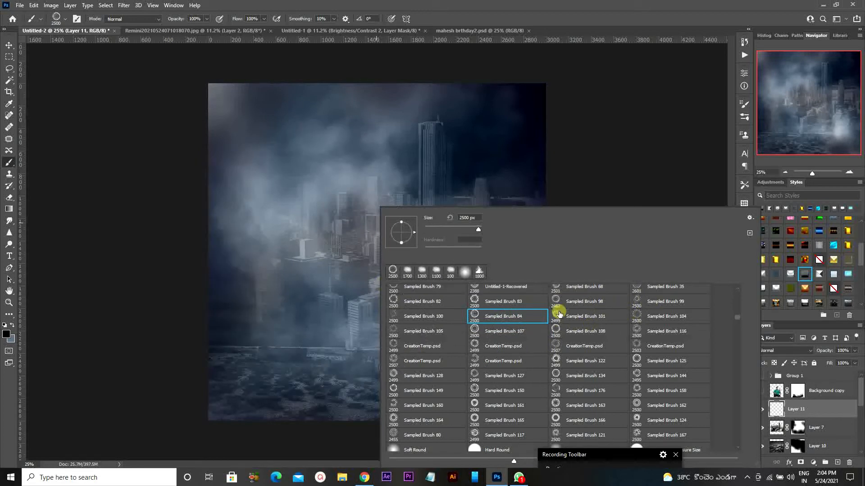
scroll(559, 313, "up", 1)
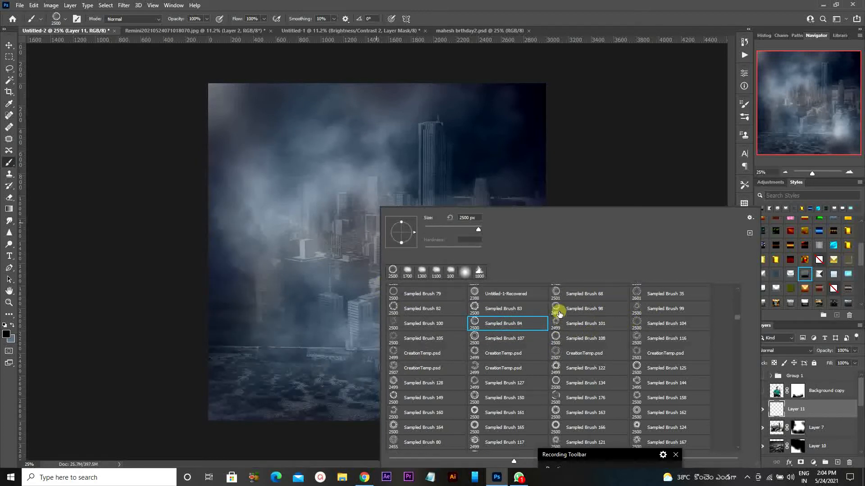
left_click(515, 293)
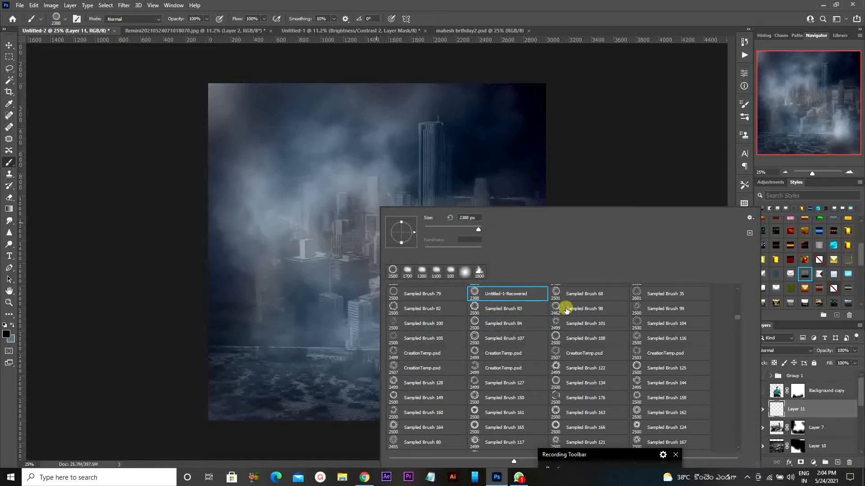
scroll(566, 309, "up", 2)
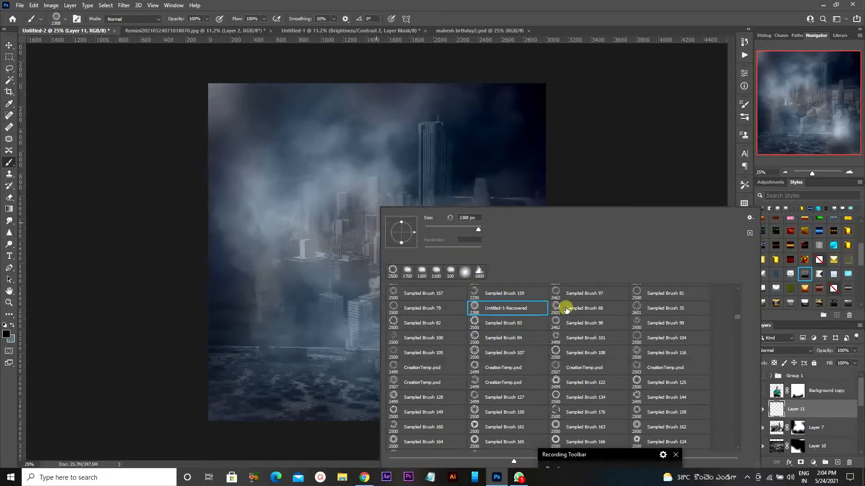
scroll(566, 310, "up", 1)
scroll(566, 310, "up", 3)
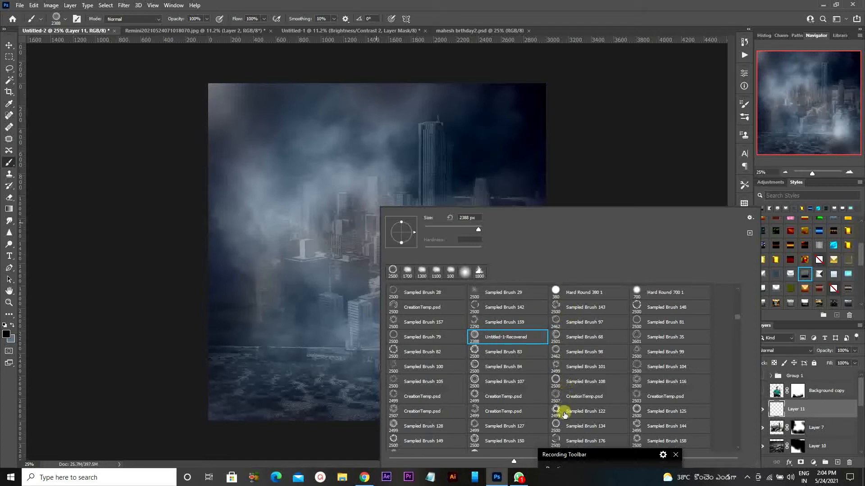
left_click(562, 423)
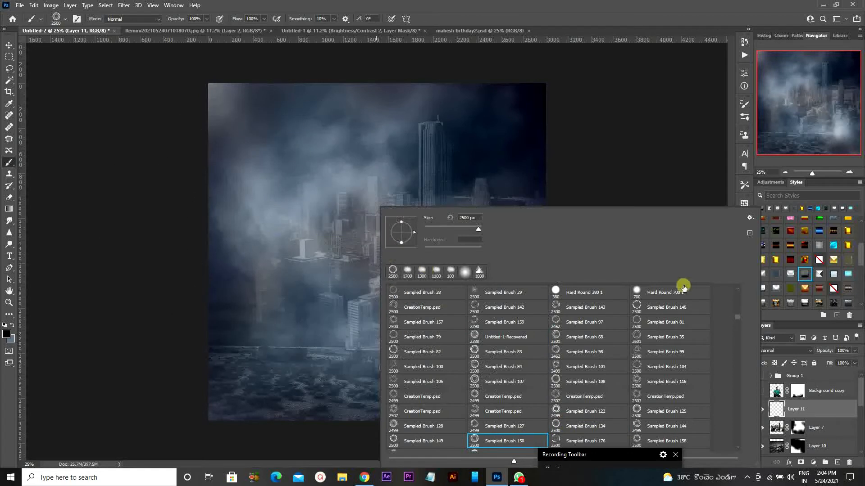
left_click(719, 179)
left_click(374, 240)
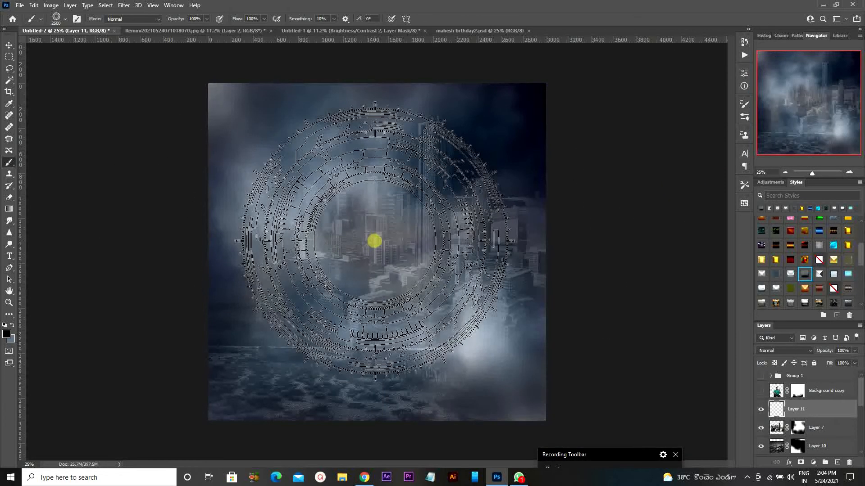
- Try embossed grey, translucent grey, chrome silver and textured gold preset styles on the newly stamped ring
left_click(806, 275)
left_click(819, 275)
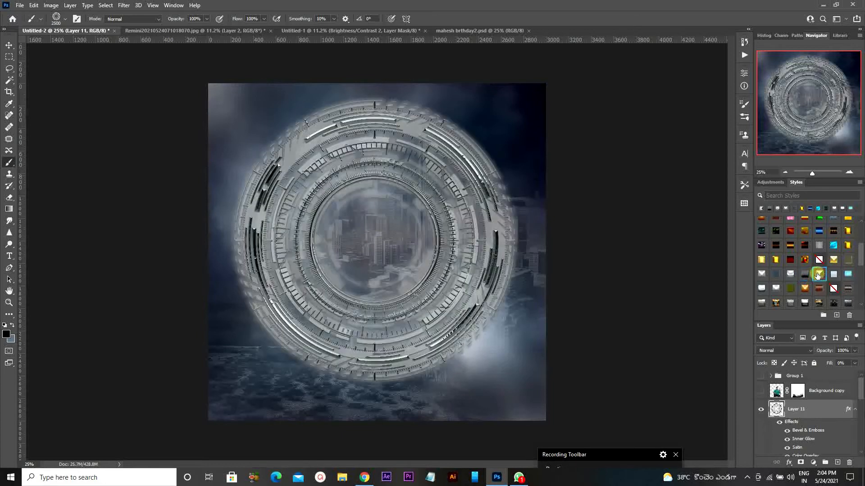
left_click(789, 273)
left_click(775, 273)
left_click(761, 274)
left_click(763, 288)
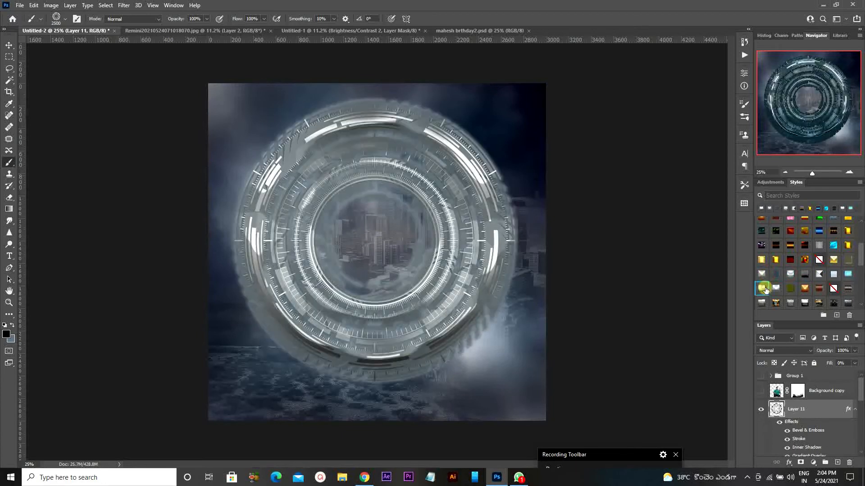
left_click(776, 288)
left_click(804, 302)
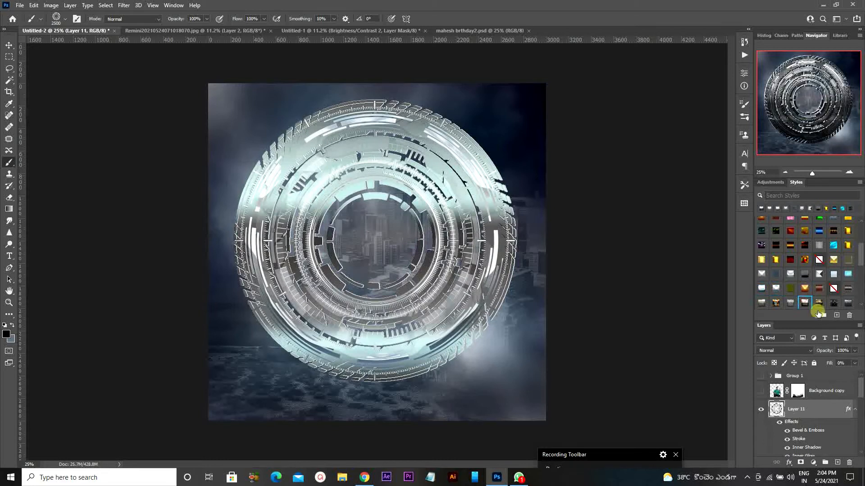
left_click(820, 302)
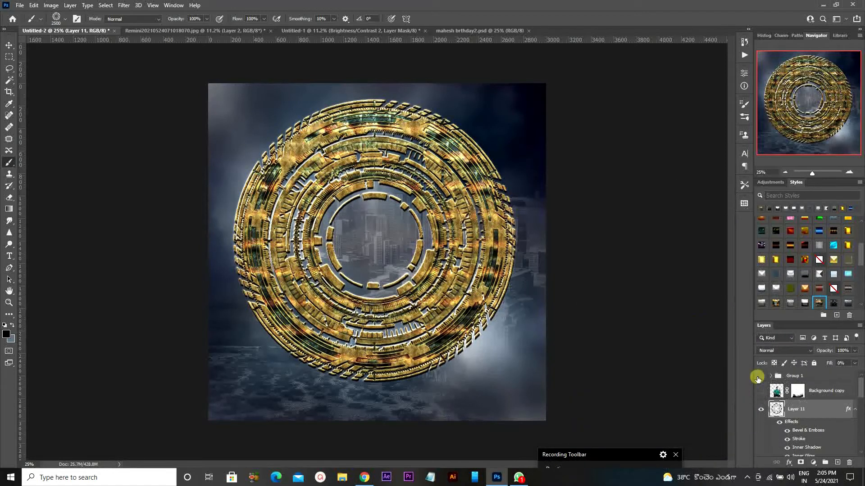
- Toggle the Background copy layer's visibility to compare, and apply the dark weathered steel preset style to the ring
left_click(760, 391)
left_click(761, 391)
left_click(848, 303)
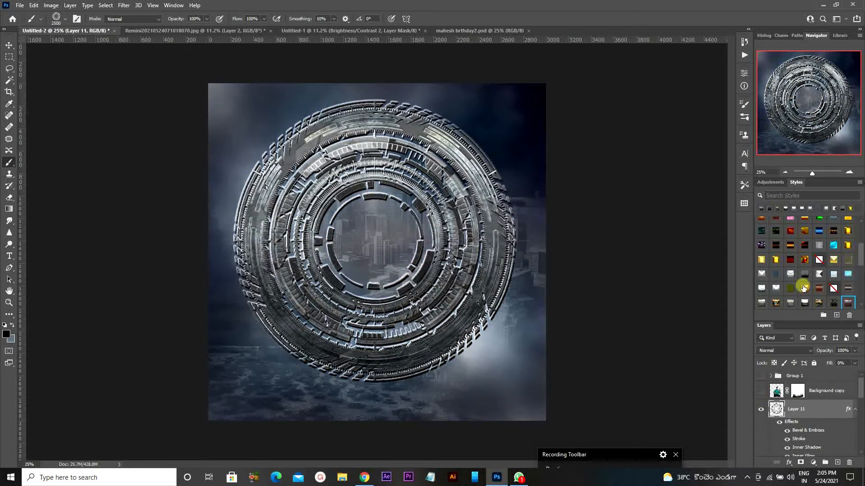
scroll(800, 284, "down", 1)
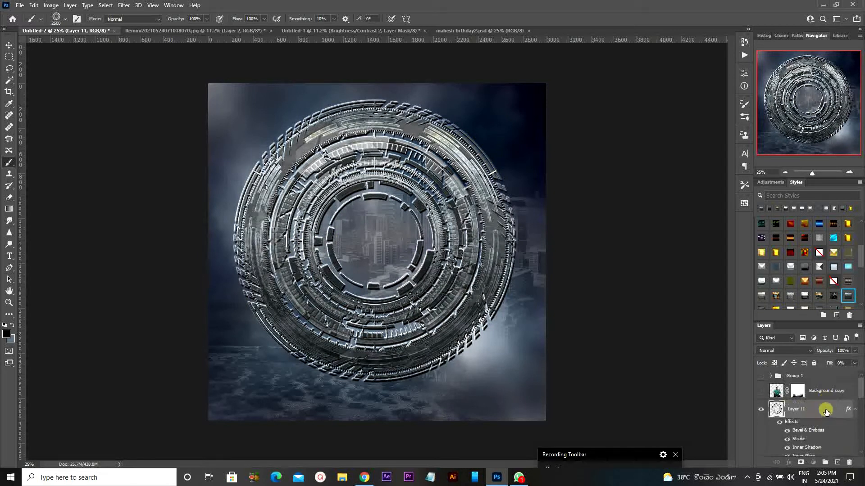
- Delete the steel-styled ring layer and create a fresh empty layer above Layer 7
mouse_move(826, 412)
left_mouse_down()
mouse_move(648, 299)
mouse_move(749, 305)
mouse_move(816, 413)
mouse_move(819, 390)
mouse_move(826, 414)
left_mouse_up()
left_click_drag(849, 465, 849, 463)
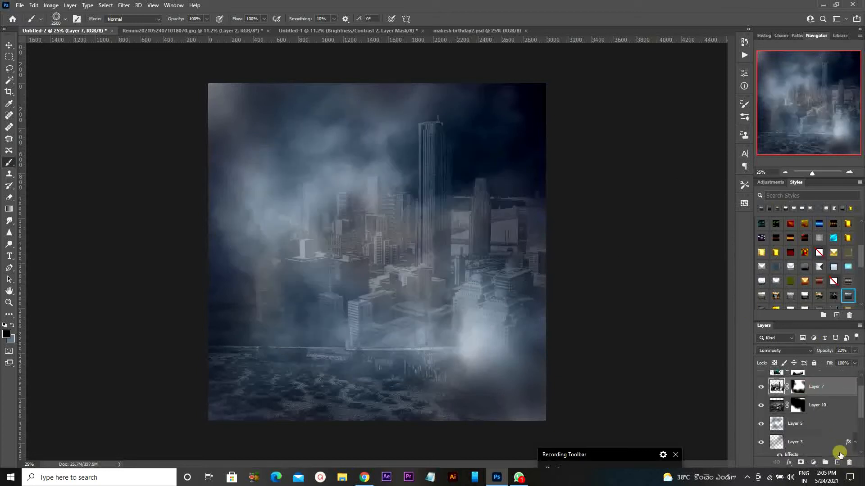
left_click(838, 462)
- Stamp one black ring near the canvas centre with Sampled Brush 150 at 2500 px
right_click(391, 241)
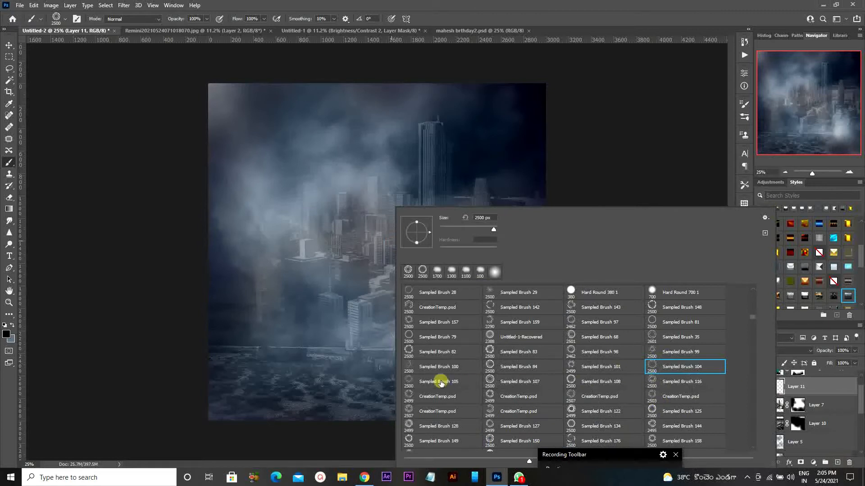
left_click(508, 398)
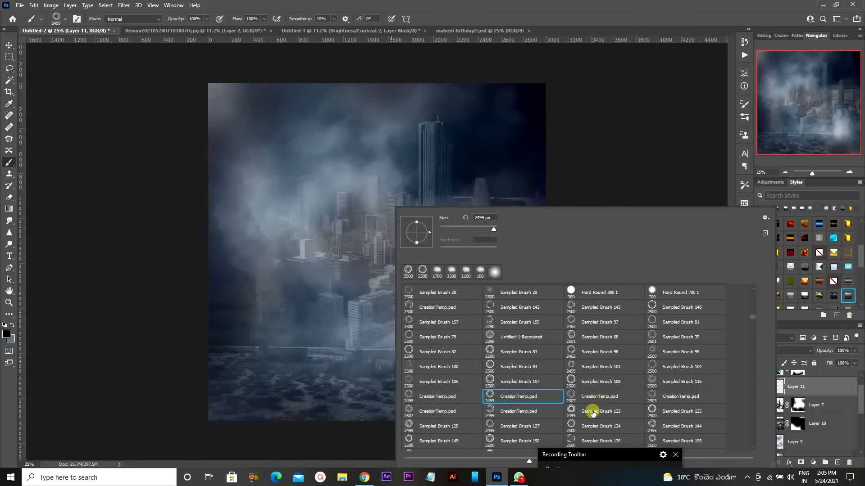
scroll(593, 413, "down", 1)
left_click(525, 426)
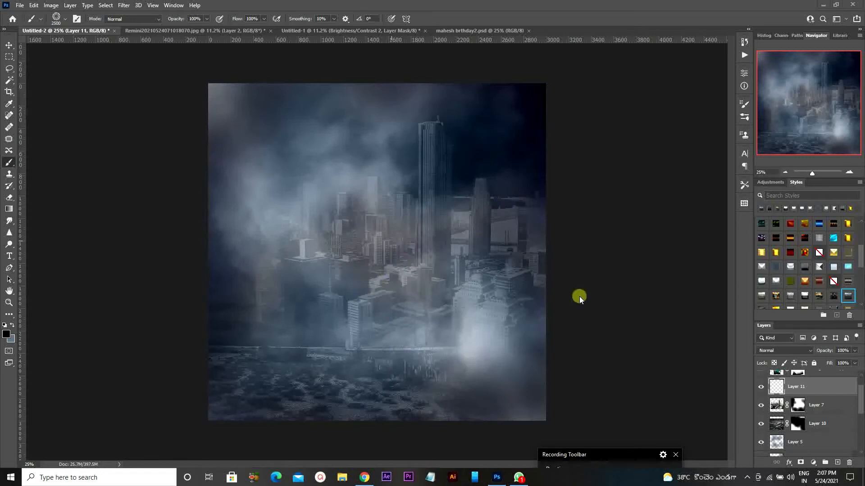
left_click(383, 250)
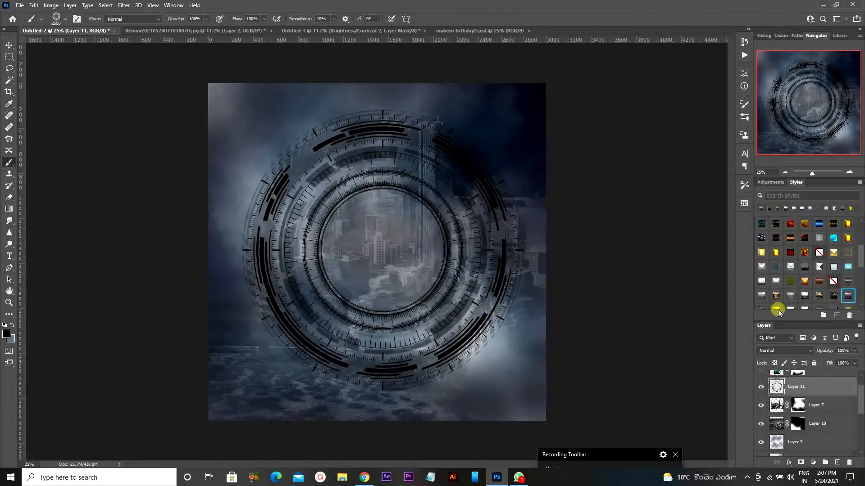
- Try metallic silver, gold, grey stone and dark weathered preset styles on the black ring layer
scroll(793, 291, "down", 1)
left_click(762, 275)
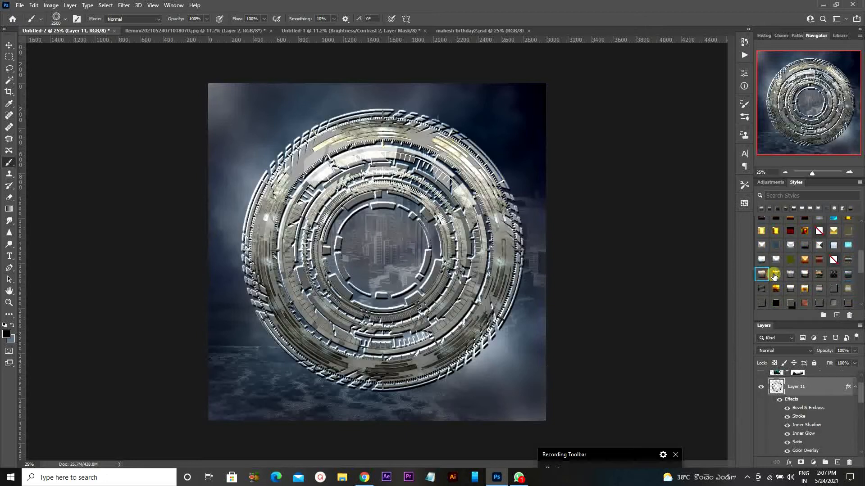
left_click(776, 273)
left_click(790, 274)
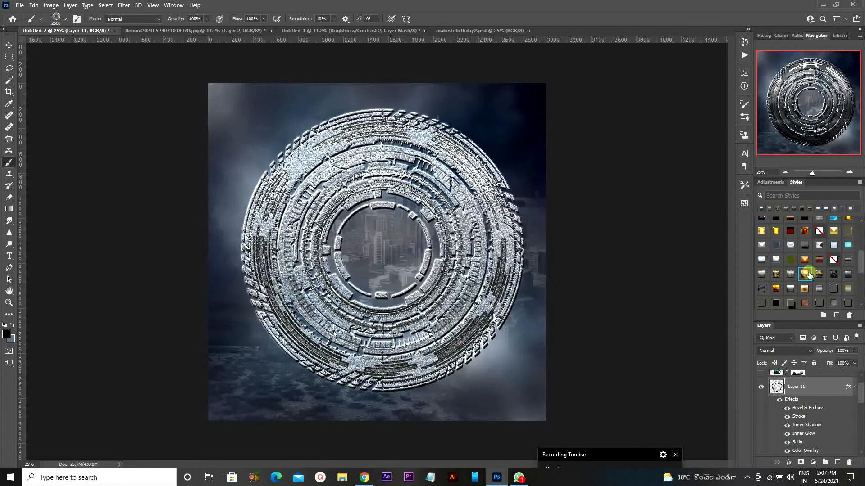
left_click(804, 274)
left_click(818, 273)
left_click(833, 274)
scroll(837, 275, "down", 5)
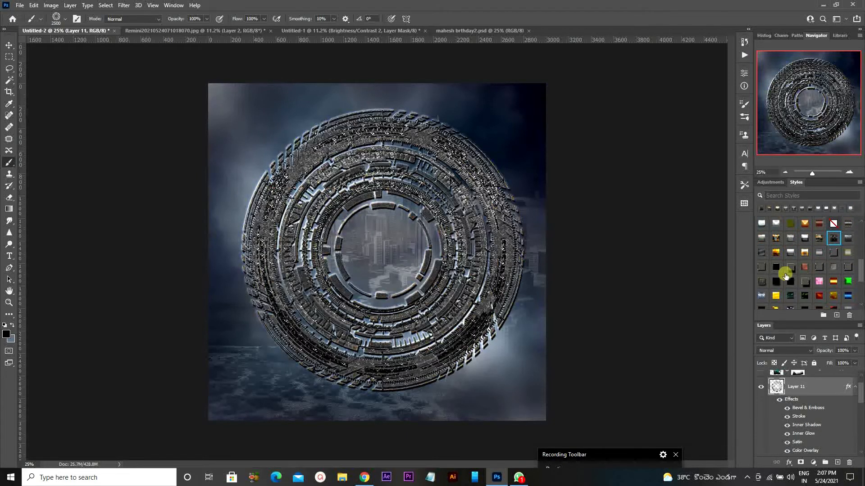
left_click(762, 288)
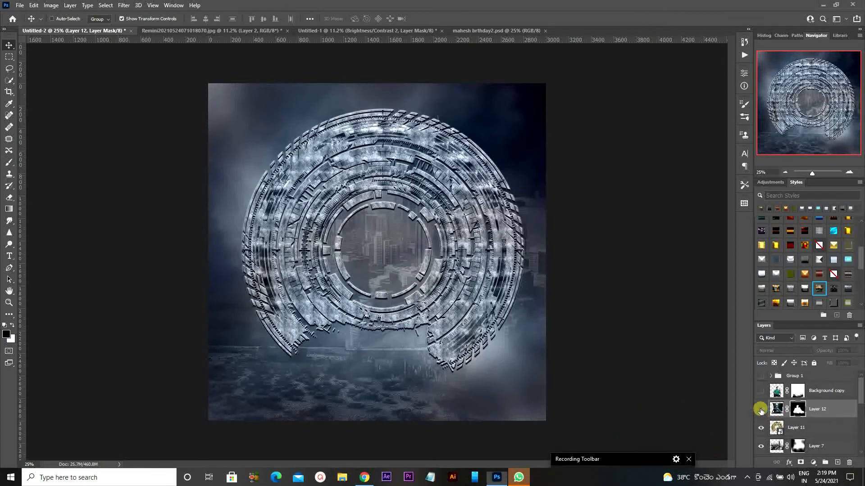
- Show Layer 12 with the seated man in front of the ring and nudge it slightly on the canvas
left_click(761, 409)
left_click_drag(480, 321, 480, 333)
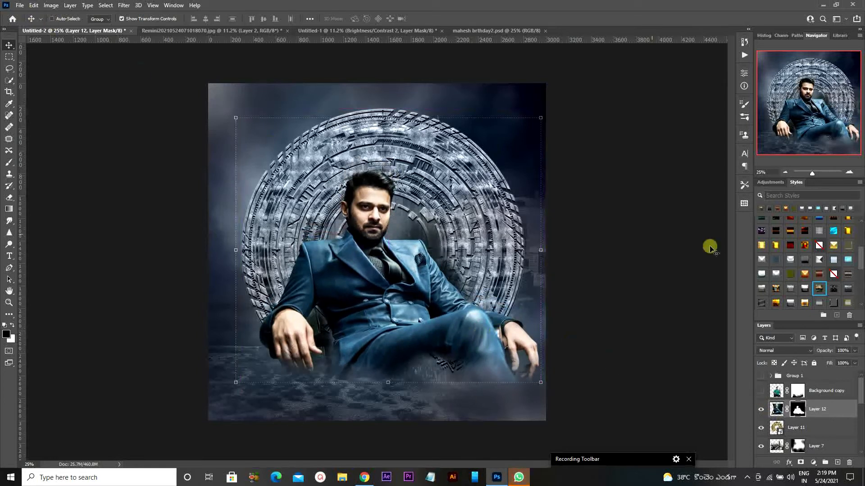
- Move the orange glow Layer 9 out of Group 1 to below Layer 12, centring the glow behind the man
left_click(770, 376)
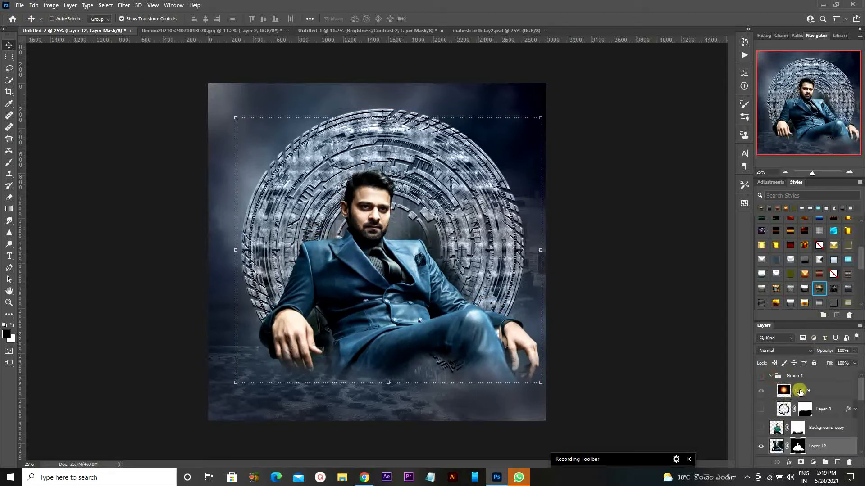
left_click_drag(795, 446, 796, 439)
left_click(771, 376)
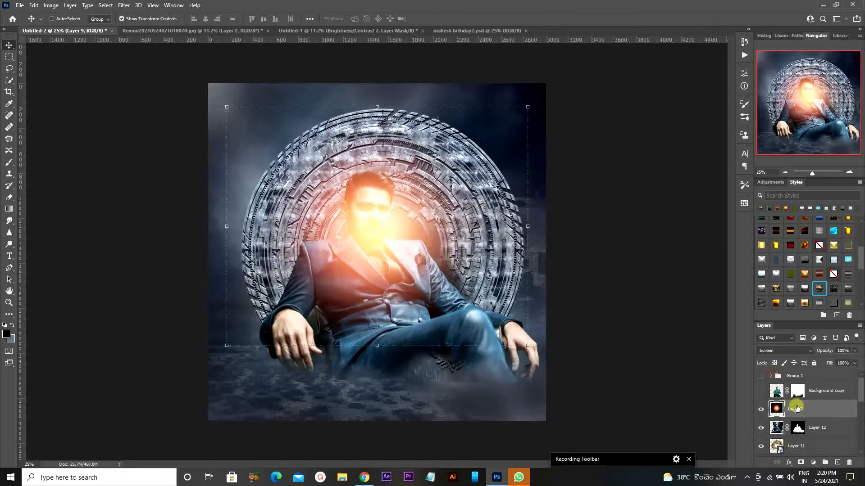
left_click_drag(798, 408, 804, 443)
left_click_drag(461, 247, 462, 249)
- Paint black on Layer 12's mask with a 100 px brush to hide the dark patch beside the man's neck and shoulder
left_click(800, 410)
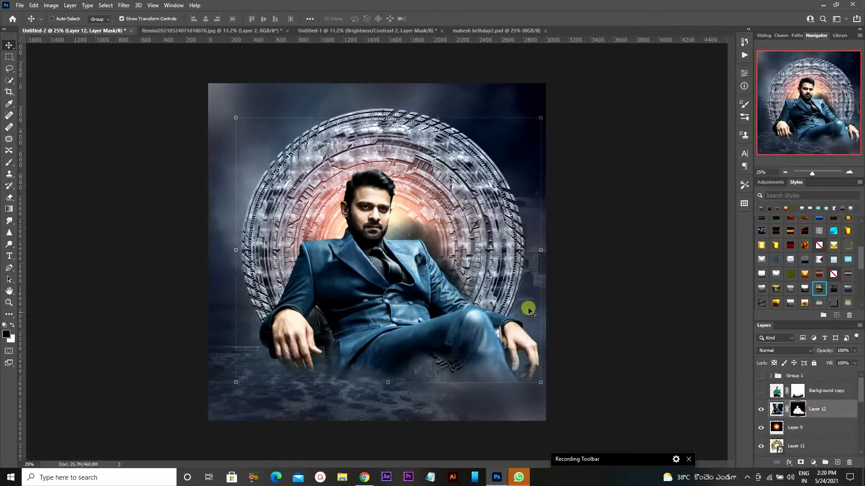
key("b")
key("x")
key("bracketleft")
key("bracketleft")
key("bracketleft")
key("bracketleft")
key("bracketleft")
key("bracketleft")
key("bracketleft")
key("bracketleft")
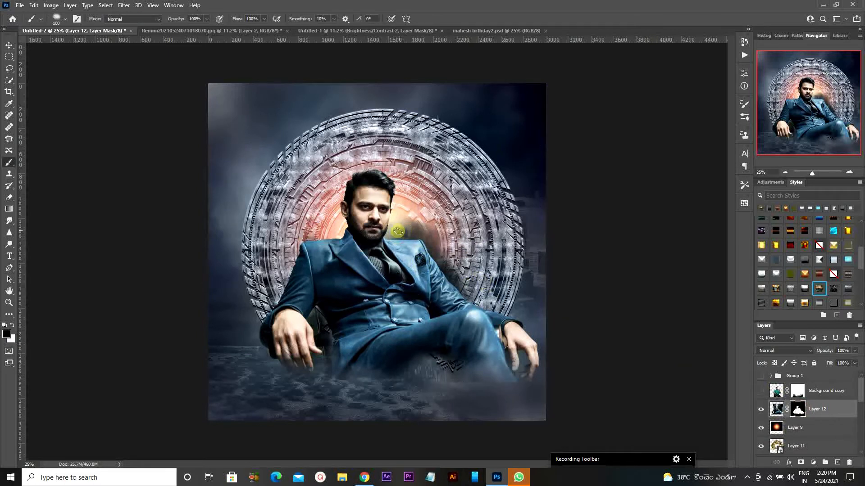
left_click_drag(391, 235, 409, 233)
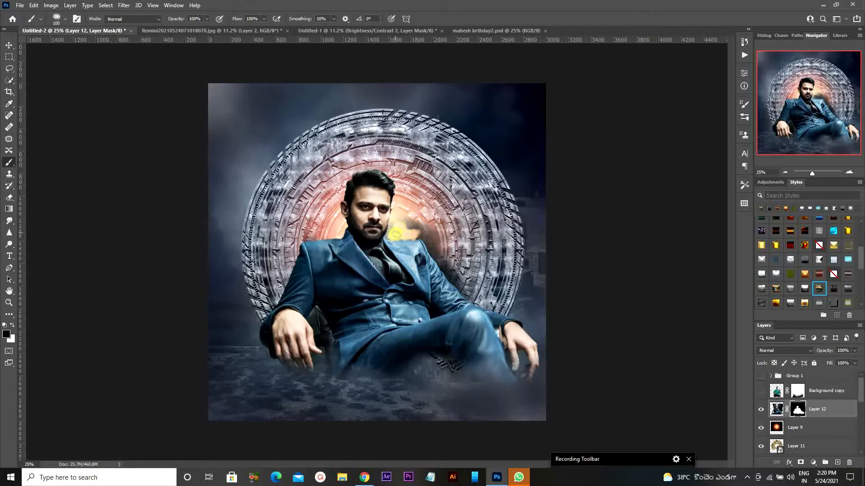
left_click_drag(396, 234, 429, 242)
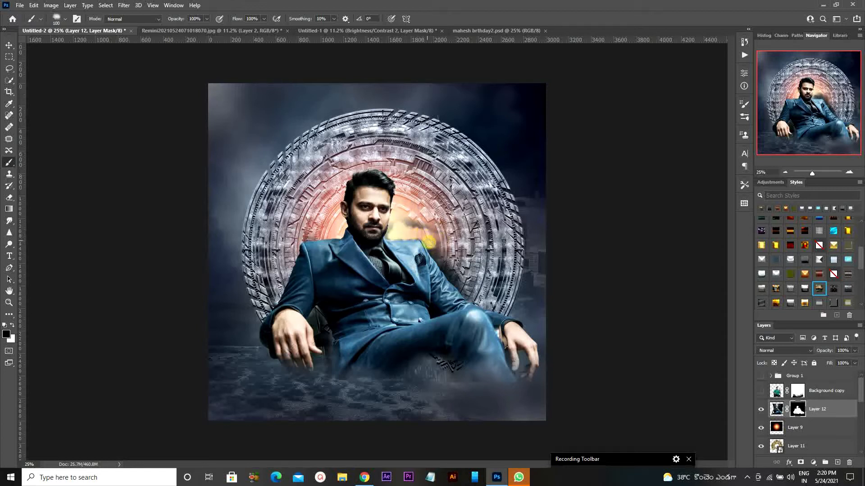
- Switch to the Soft Round Pressure Opacity brush and mask out the remaining dark patch above the man's shoulder
right_click(439, 219)
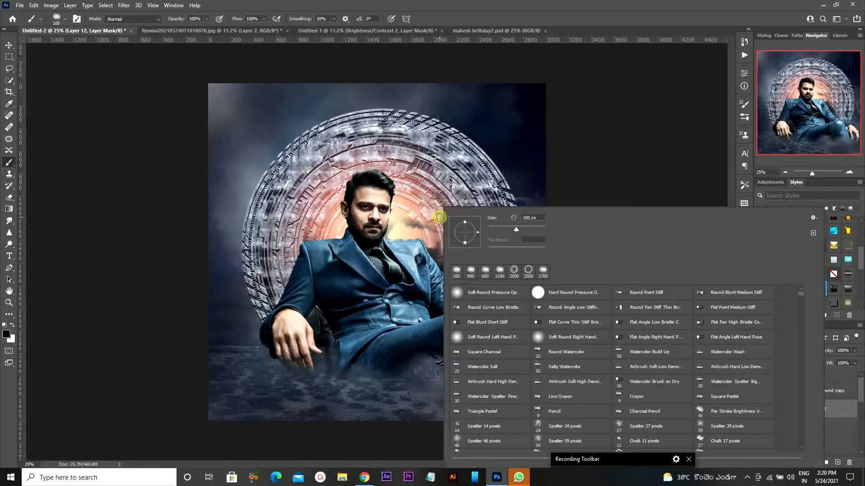
left_click(490, 295)
left_click(630, 155)
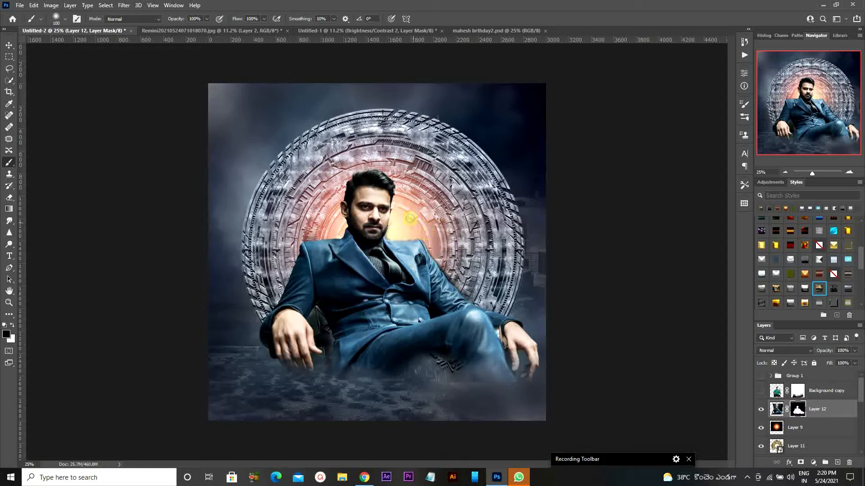
- Fade the lower edge of the man's legs on the mask with a 700 px brush and move Layer 12 slightly up
mouse_move(637, 458)
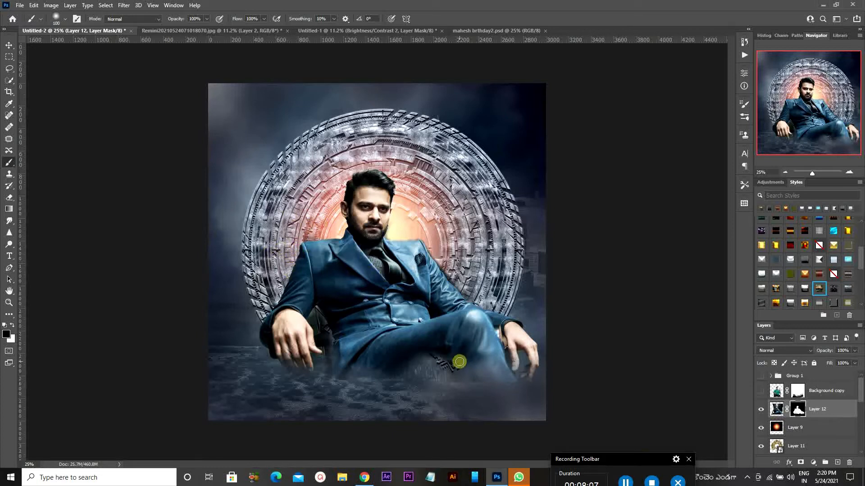
key("bracketright")
key("bracketright")
key("bracketright")
key("bracketright")
key("bracketright")
key("bracketright")
key("bracketright")
key("bracketright")
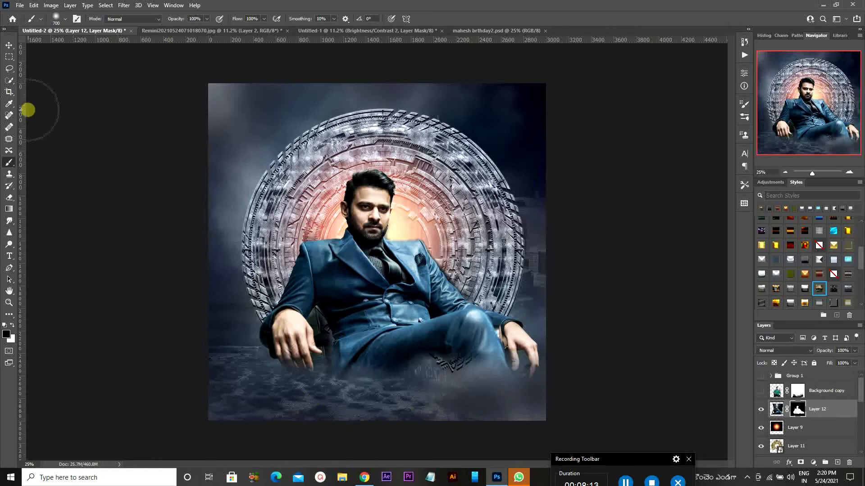
left_click(10, 45)
mouse_move(394, 276)
left_mouse_down()
mouse_move(386, 252)
mouse_move(388, 260)
left_mouse_up()
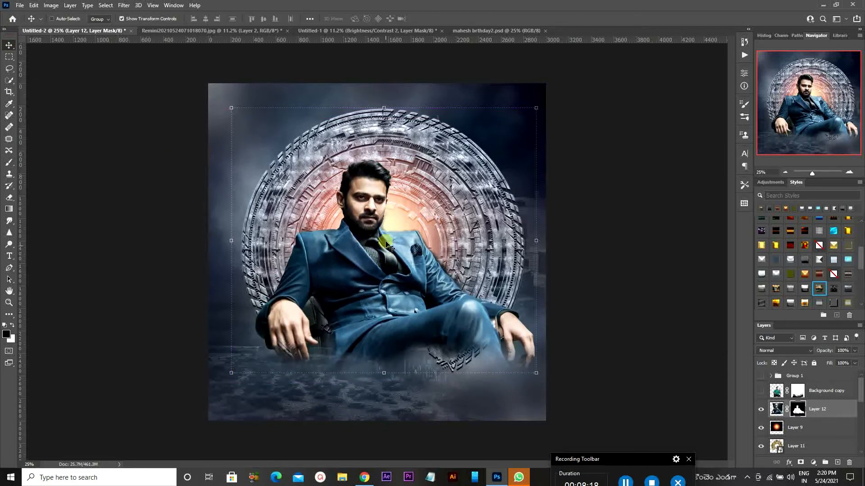
- Create an empty layer above Layer 12 and pick the recent smoke brush with the blue-grey colour as foreground
left_click(851, 413)
left_click(837, 464)
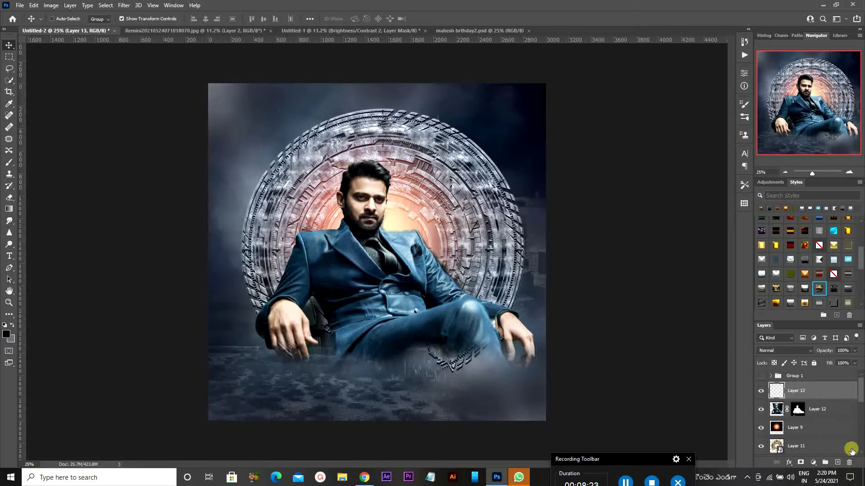
left_click(7, 164)
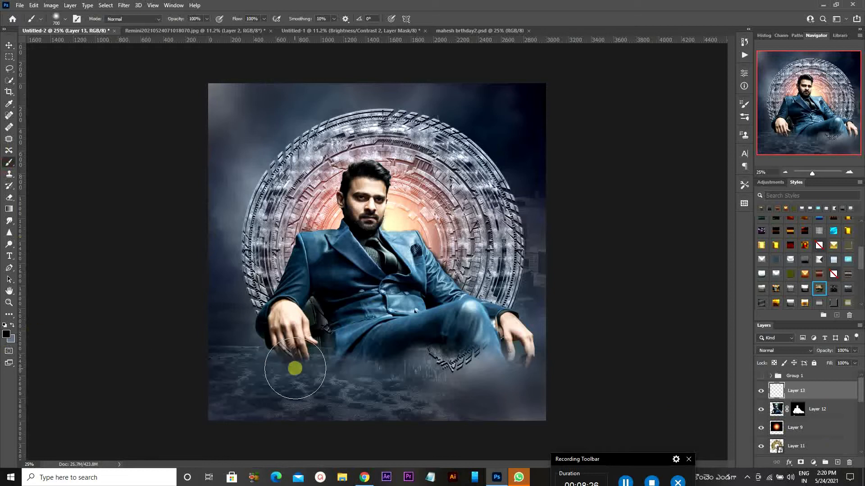
right_click(251, 200)
left_click(312, 264)
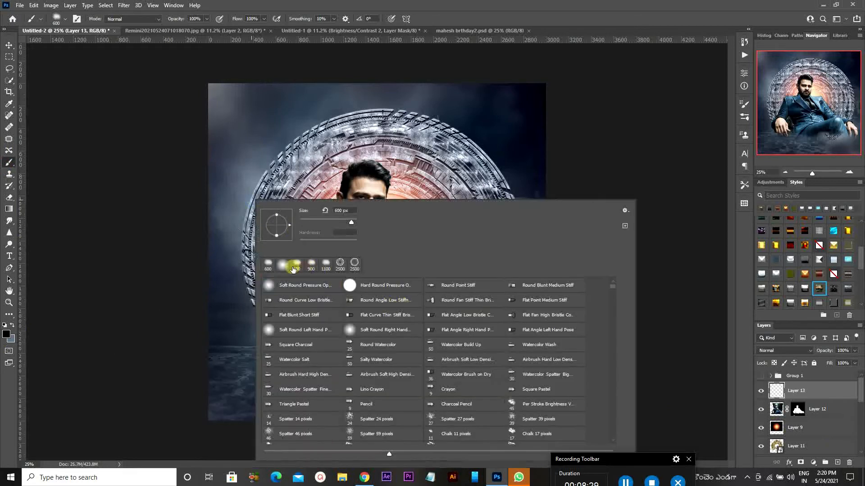
left_click(300, 266)
left_click(12, 324)
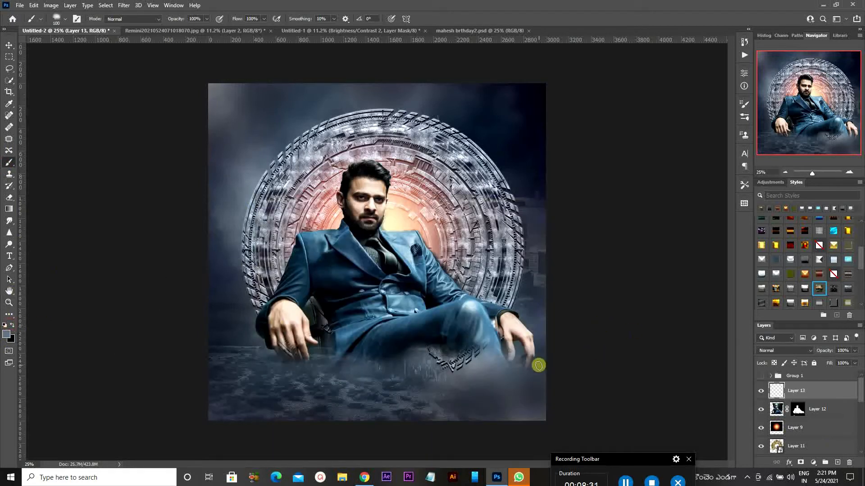
- Paint blue-grey fog across the lower canvas with the brush at 1000 px and set Layer 13's blend mode to Color
key("bracketright")
key("bracketright")
key("bracketright")
key("bracketright")
key("bracketright")
key("bracketright")
key("bracketright")
key("bracketright")
key("bracketright")
key("bracketright")
key("bracketright")
key("bracketright")
left_click(352, 385)
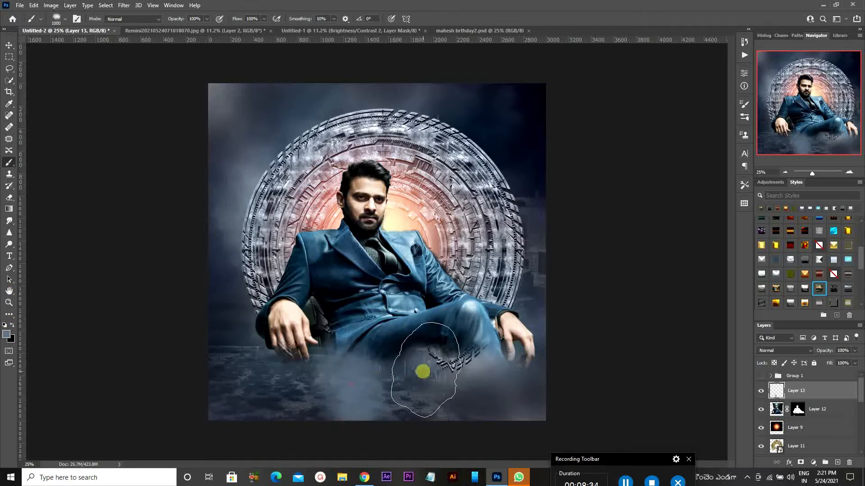
left_click(423, 371)
left_click(445, 368)
left_click(503, 356)
left_click(350, 376)
left_click(253, 387)
left_click(467, 405)
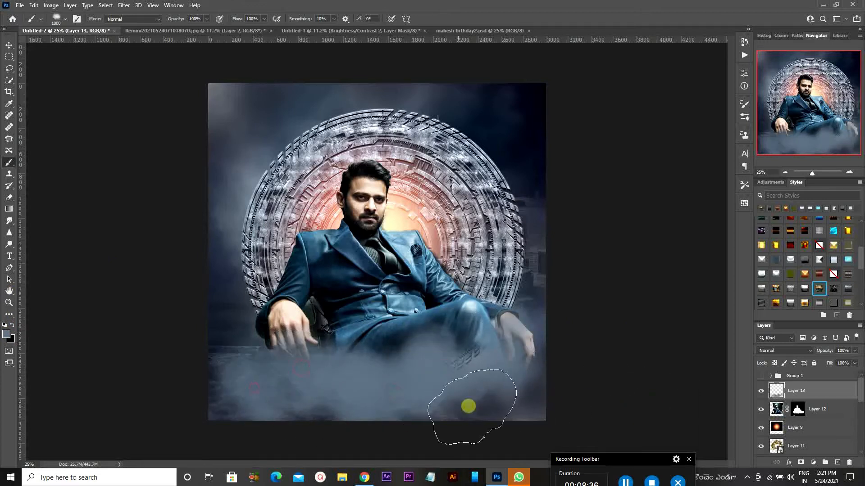
left_click(231, 416)
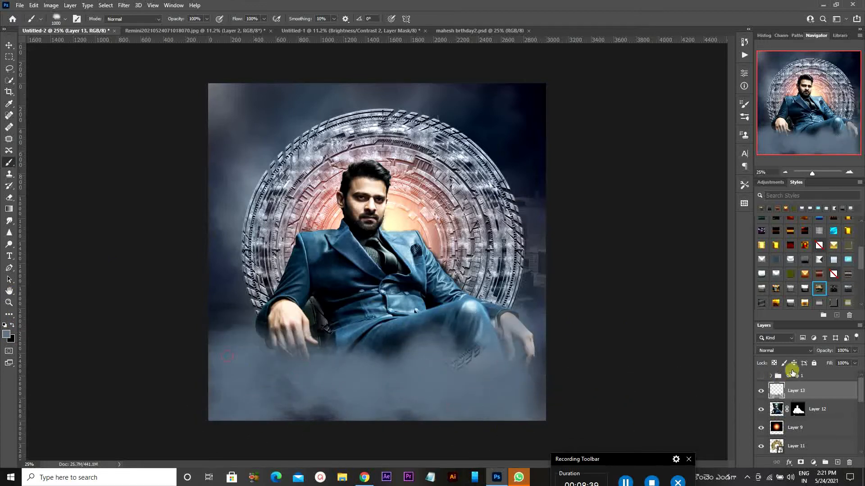
left_click(795, 351)
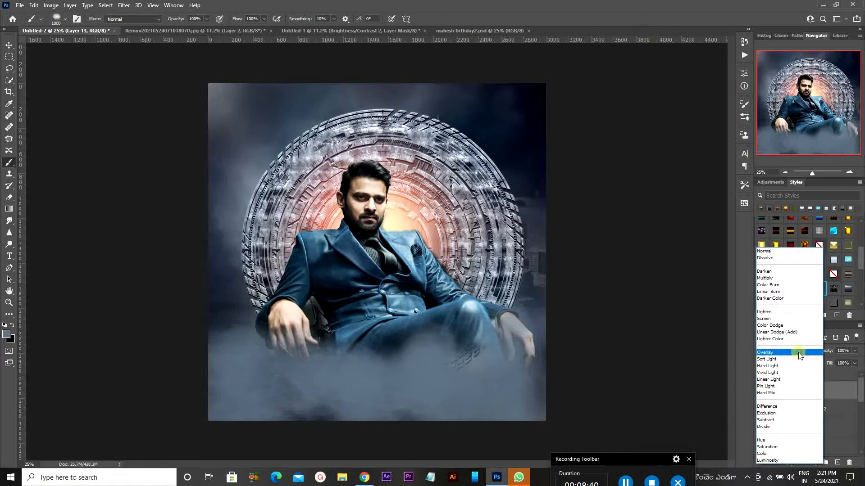
left_click(779, 452)
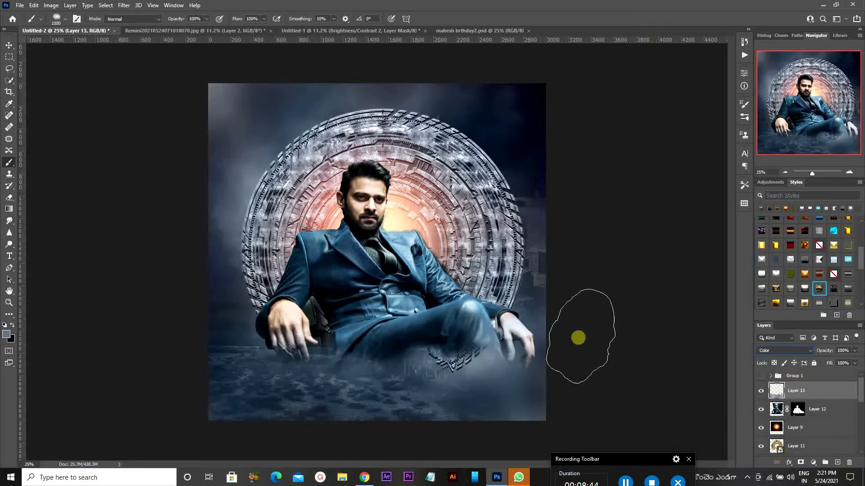
- Add the white text HAPPY in Myriad Pro at 155 pt and place it across the man's legs
left_click(10, 257)
left_click(351, 367)
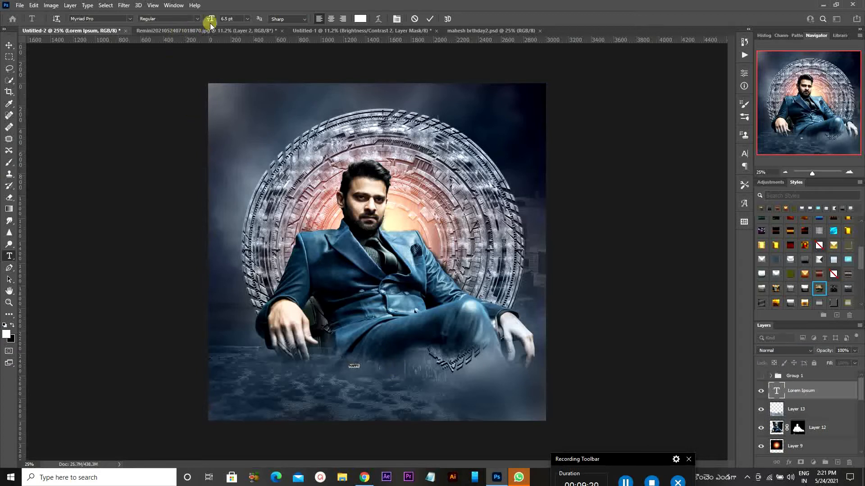
left_click_drag(210, 19, 280, 18)
left_click(432, 19)
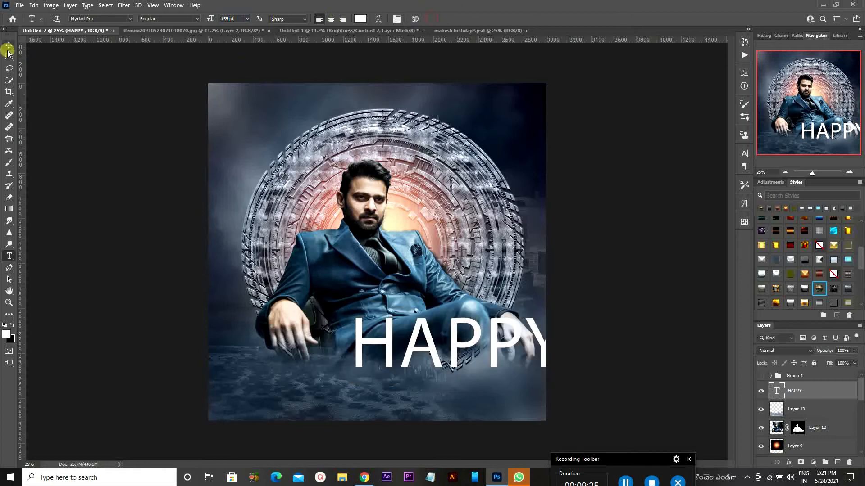
key("v")
mouse_move(453, 207)
left_mouse_down()
mouse_move(477, 241)
mouse_move(424, 203)
mouse_move(437, 203)
left_mouse_up()
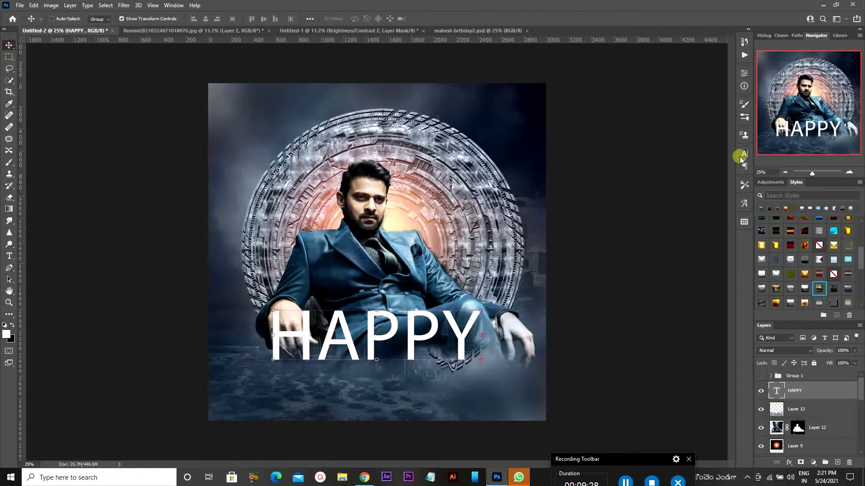
- Preview fonts from the full font list on the HAPPY text and try Chernobyl
left_click(744, 154)
left_click(689, 161)
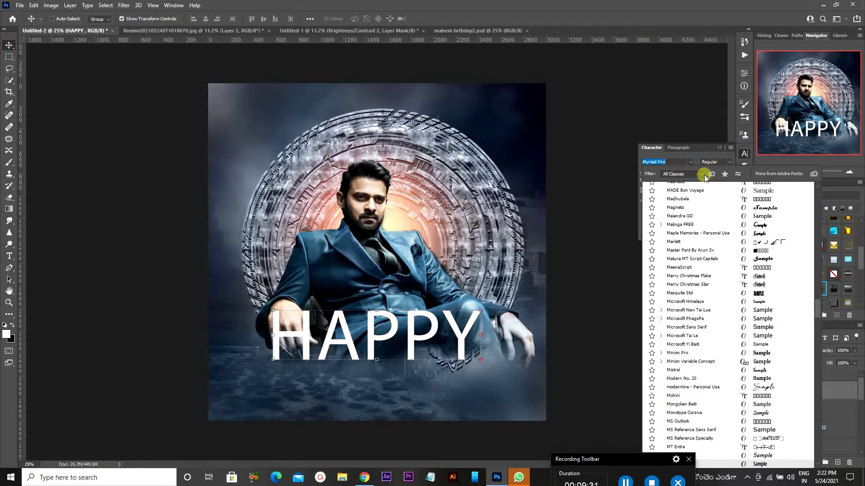
scroll(726, 215, "up", 14)
scroll(725, 216, "up", 15)
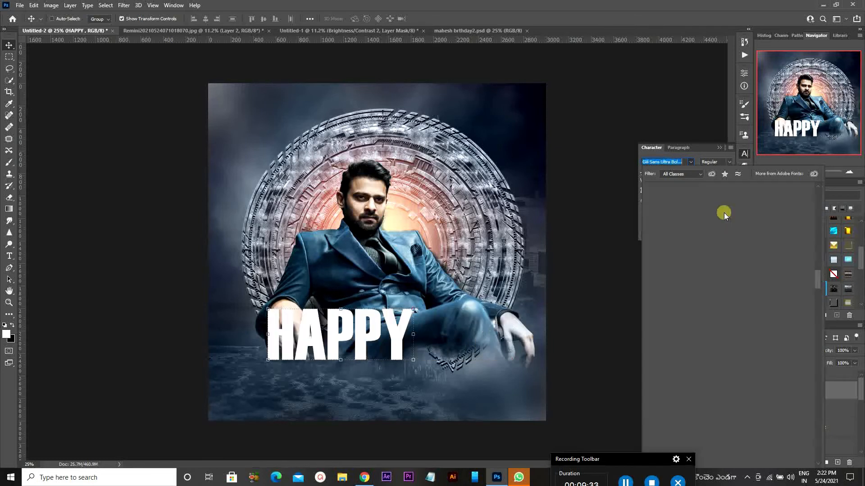
scroll(725, 214, "up", 15)
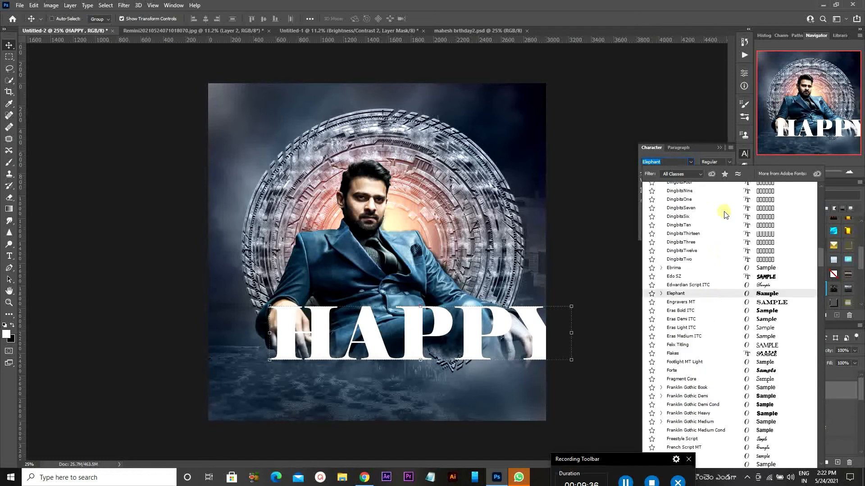
scroll(725, 215, "up", 15)
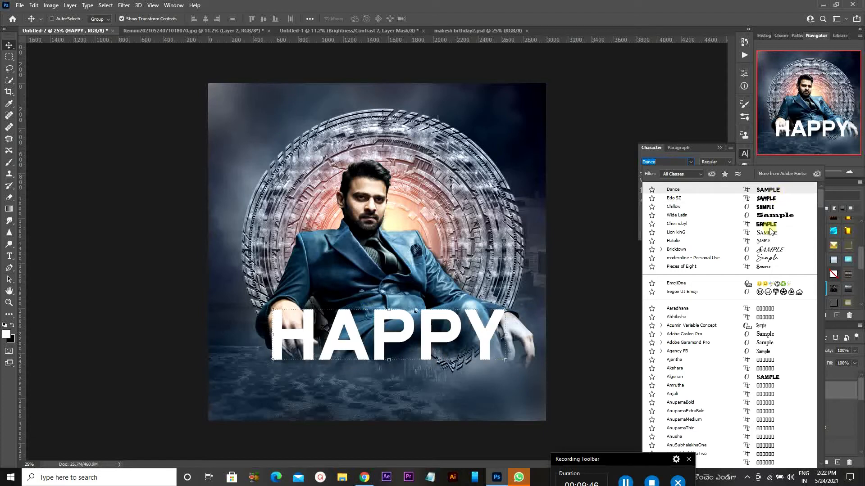
scroll(770, 231, "down", 10)
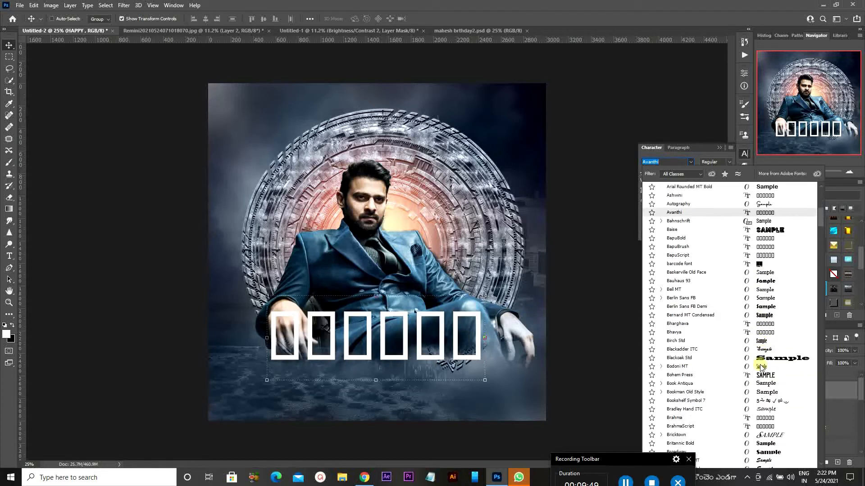
scroll(761, 365, "down", 6)
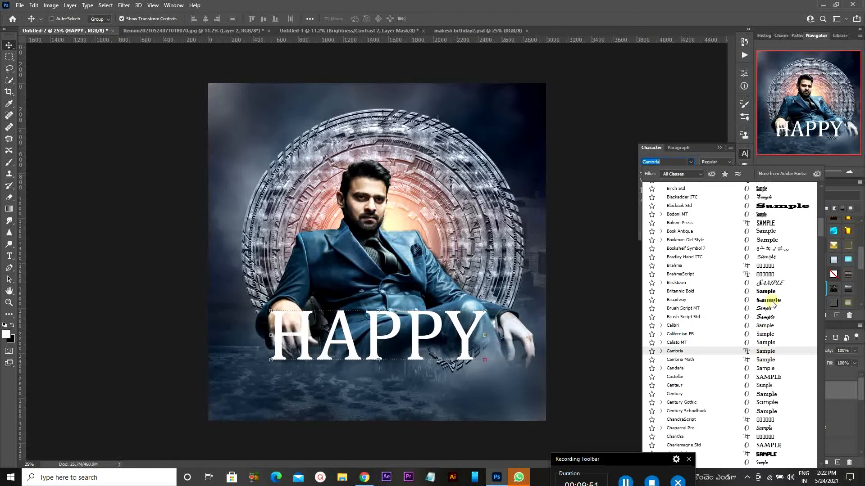
scroll(771, 306, "down", 6)
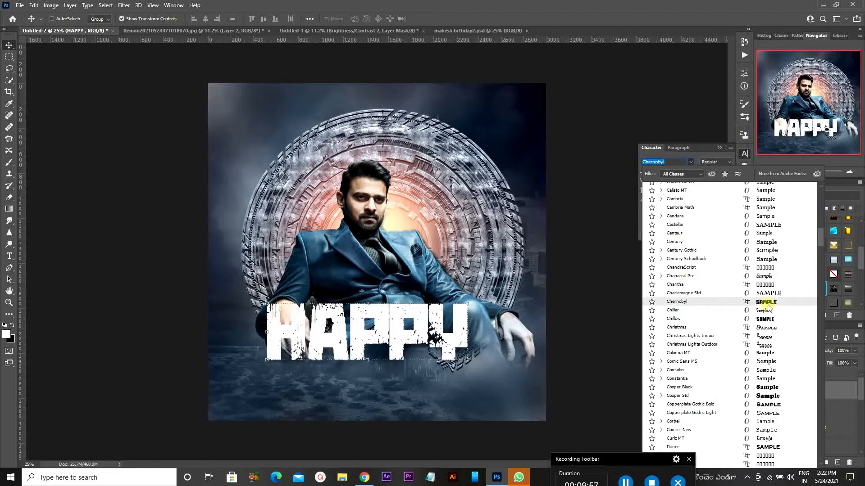
left_click(768, 302)
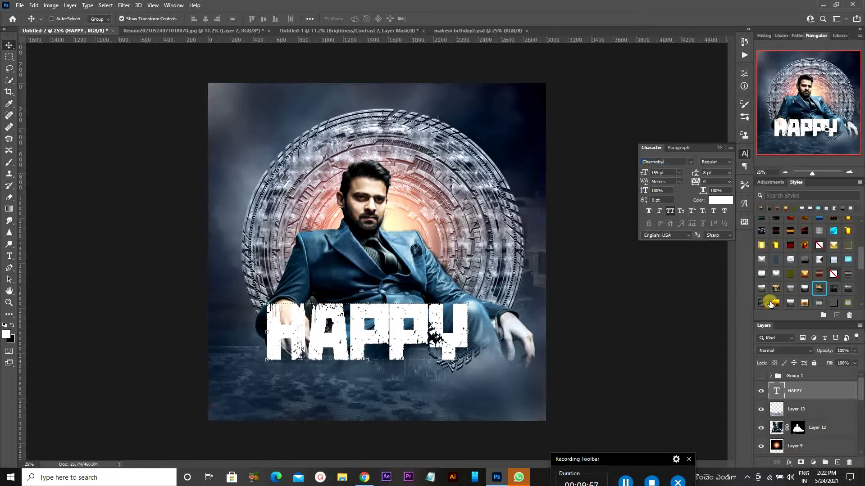
- Set the HAPPY text's font to Dance and make it faux bold
left_click(690, 162)
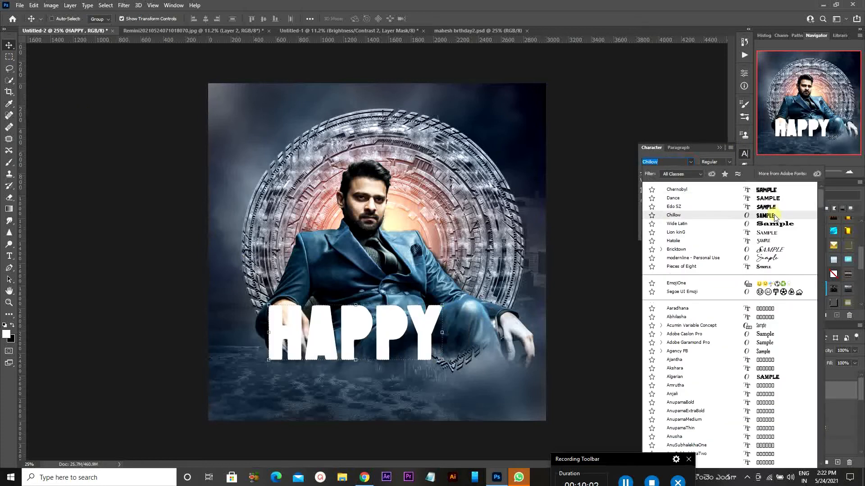
left_click(776, 198)
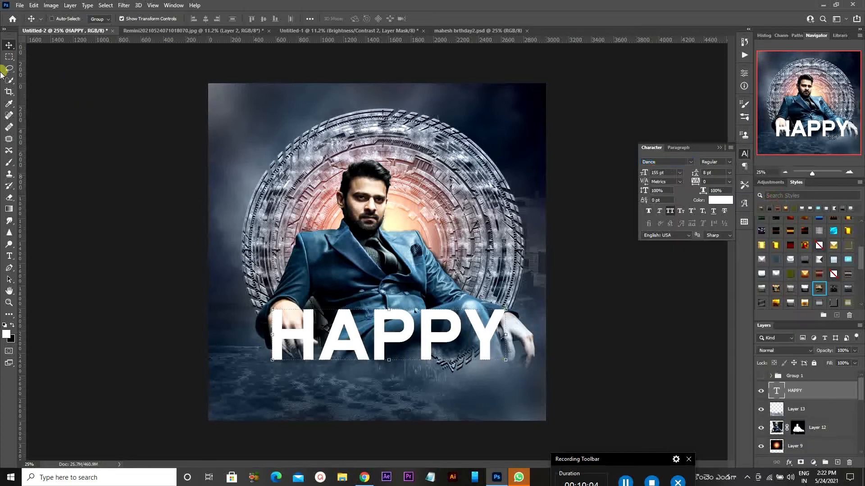
left_click(649, 211)
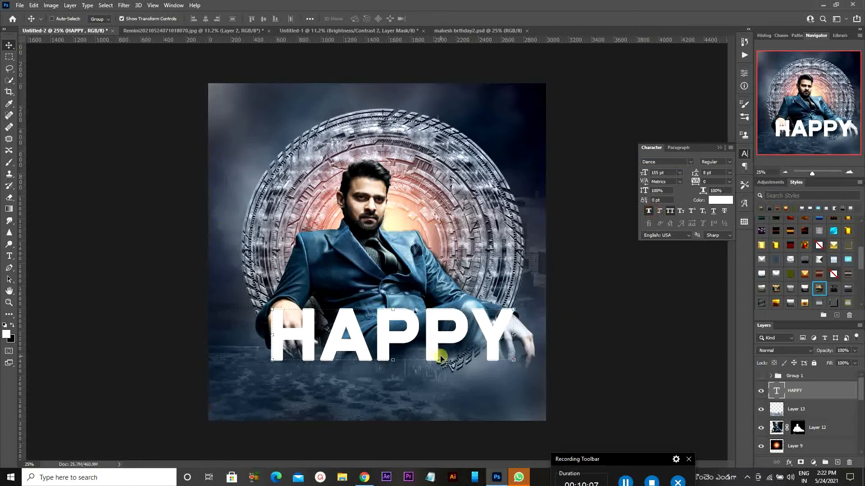
- Duplicate the HAPPY text just below the original and change the copy's wording to BIRTHDAY
left_click_drag(441, 334, 425, 378)
key("t")
left_click(410, 381)
key("ctrl+a")
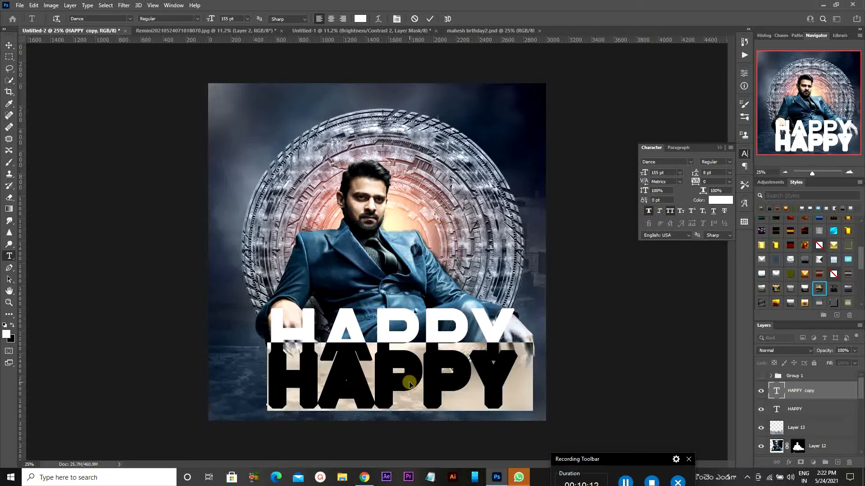
type("BIRTHDA")
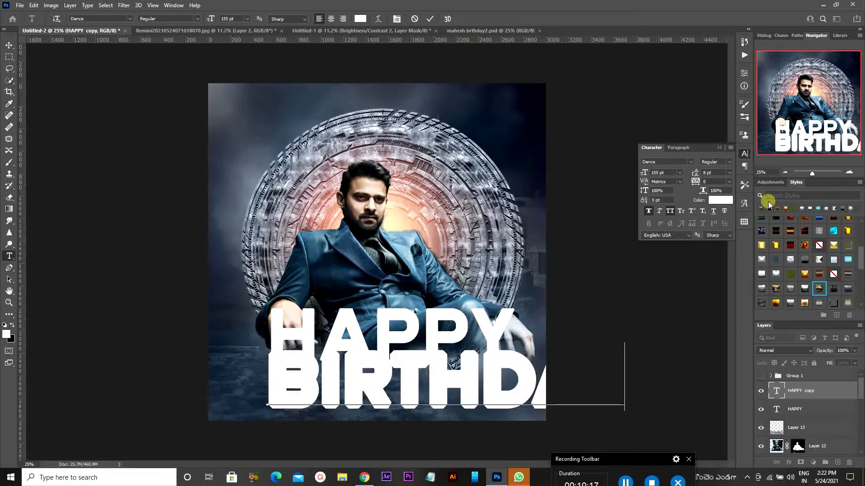
left_click(9, 44)
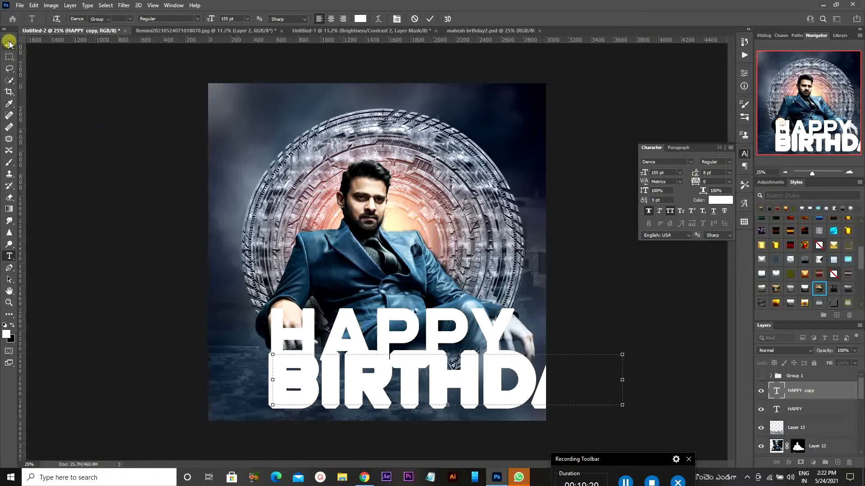
- Tighten BIRTHDAY's tracking to -80, scale it to about 76% and fit it directly beneath HAPPY
left_click_drag(696, 182, 696, 182)
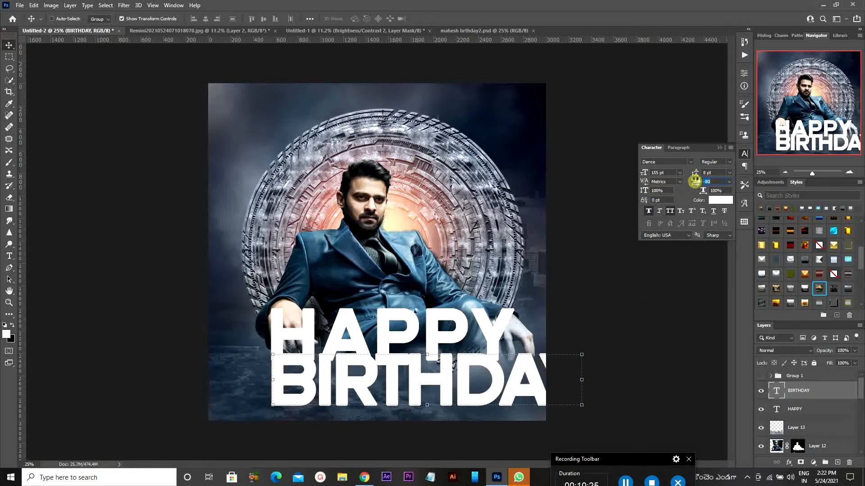
key("ctrl+t")
left_click_drag(581, 405, 507, 397)
left_click_drag(427, 370, 427, 374)
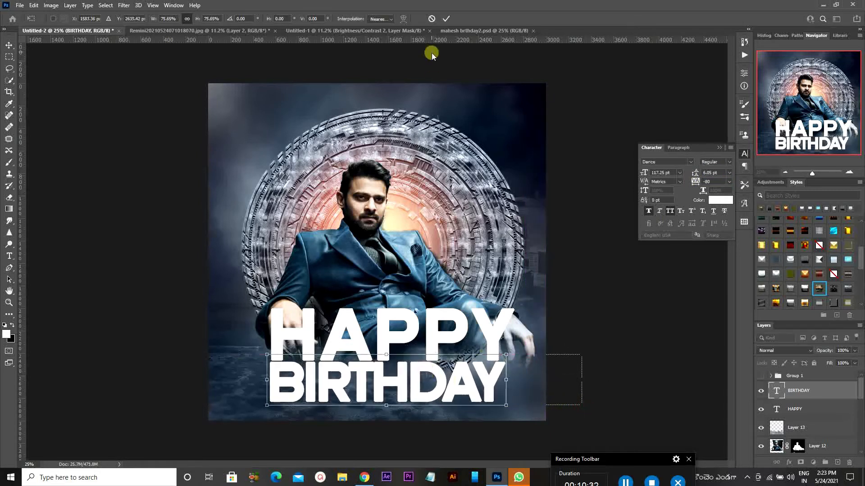
left_click(446, 19)
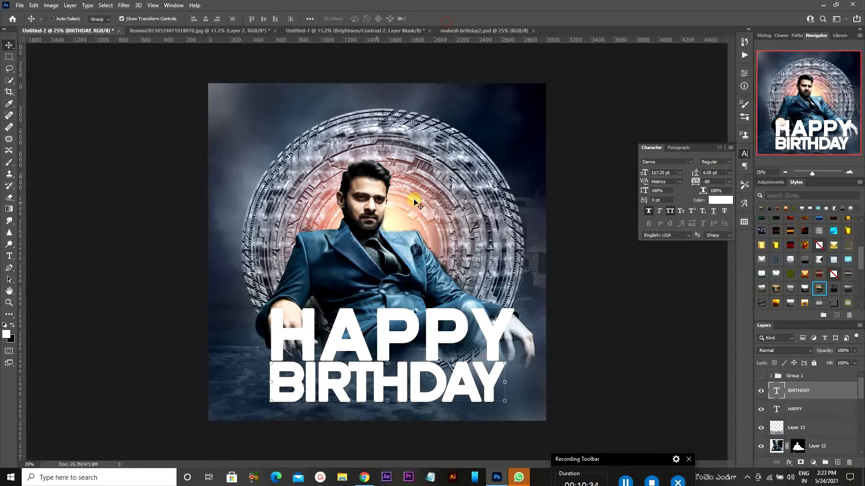
- Put the HAPPY and BIRTHDAY layers between Layer 11 and Layer 7, enlarge them to about 135% and span them across the poster's upper part
left_click(813, 407, "shift")
left_click_drag(818, 397, 818, 439)
left_click_drag(397, 348, 345, 134)
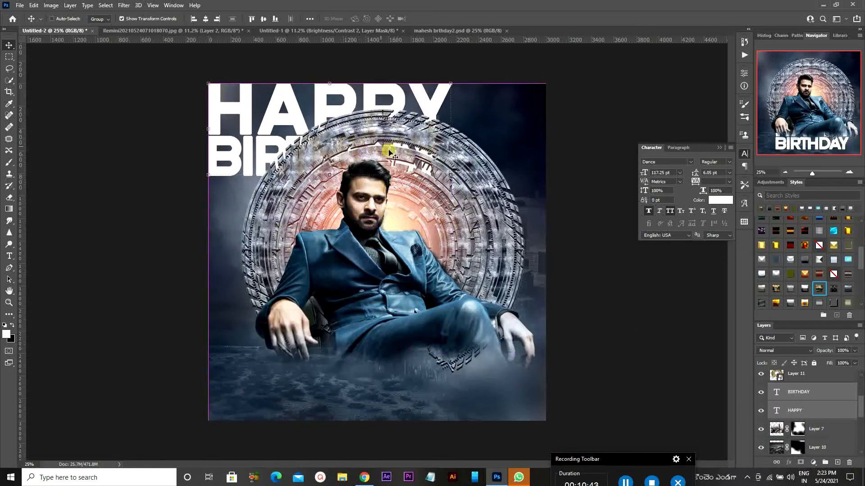
key("ctrl+t")
mouse_move(453, 176)
left_mouse_down()
mouse_move(535, 228)
mouse_move(457, 178)
left_mouse_up()
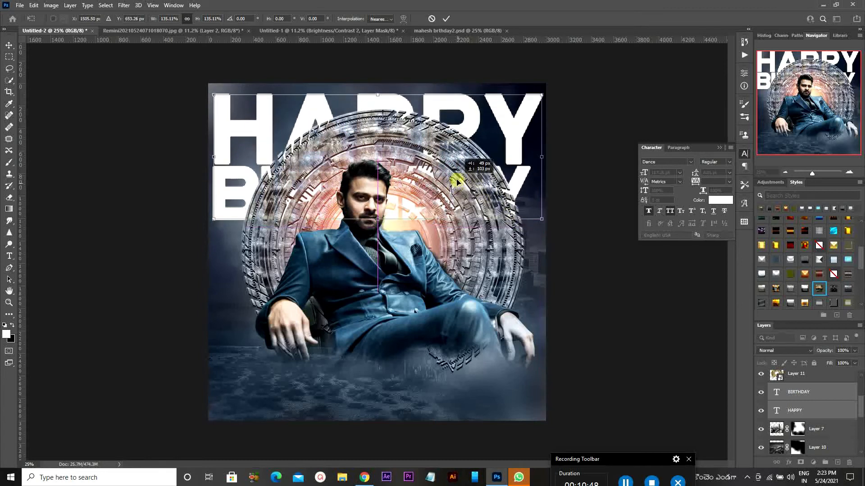
left_click(447, 19)
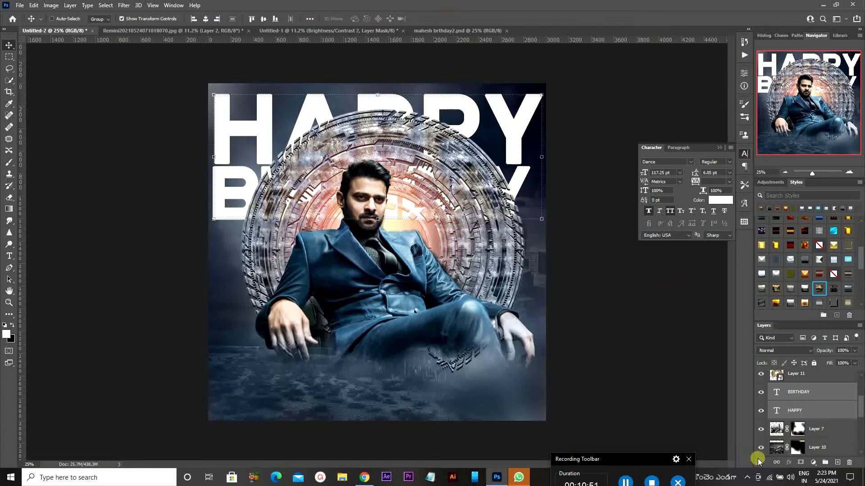
- Try black as the HAPPY and BIRTHDAY text colour and return it to white (ffffff)
left_click(720, 200)
left_click_drag(689, 283, 615, 404)
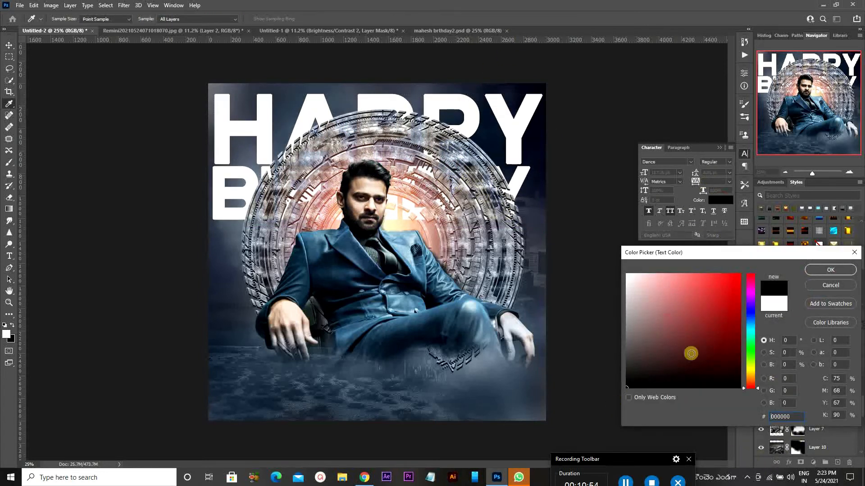
left_click_drag(655, 317, 626, 274)
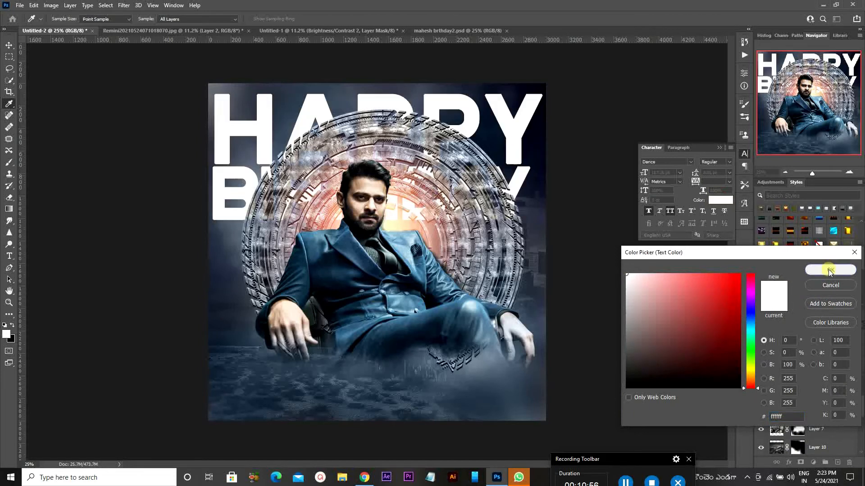
left_click(830, 269)
- Set the HAPPY and BIRTHDAY layers to Overlay and lower their opacity so they fade into the background
left_click(809, 352)
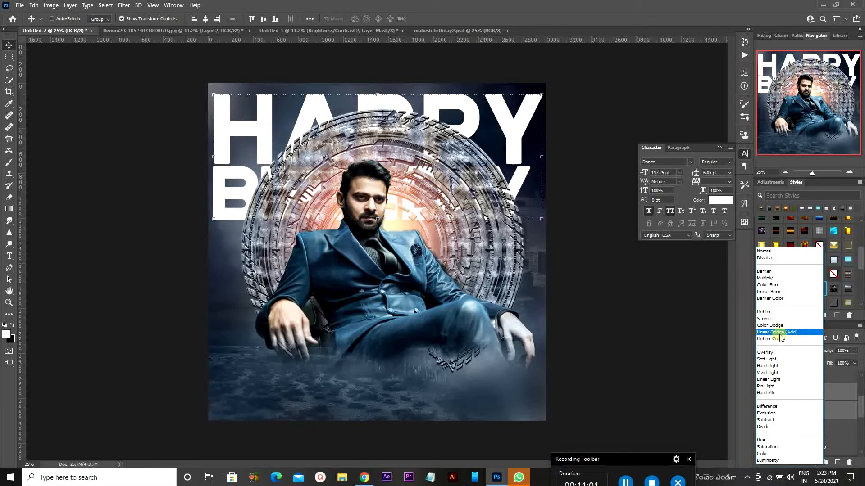
left_click(786, 352)
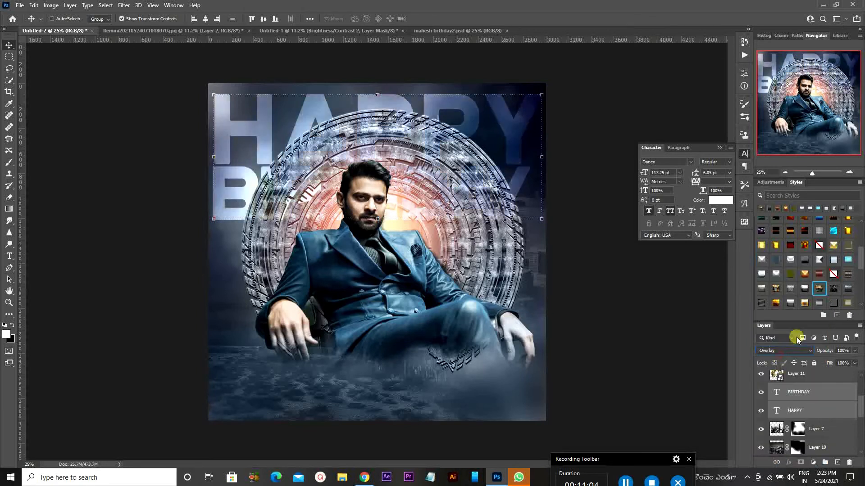
left_click_drag(812, 355, 783, 361)
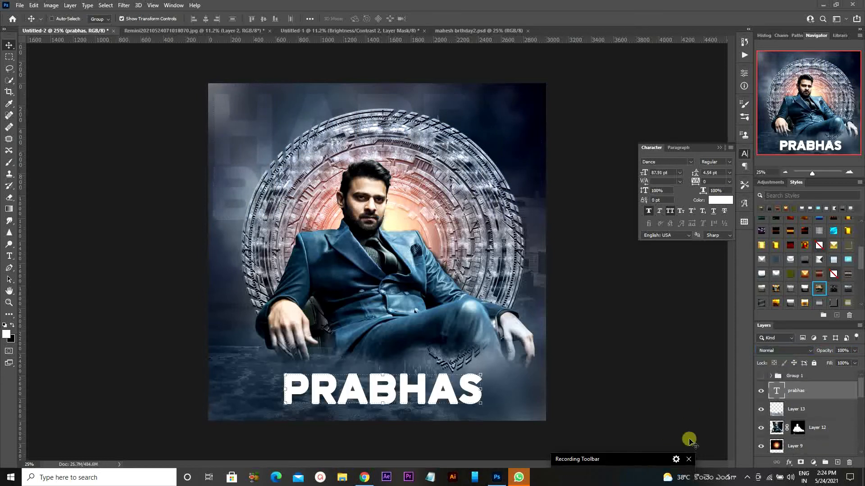
- Try silver, orange-and-white and fiery gold preset layer styles on the PRABHAS text
left_click(790, 302)
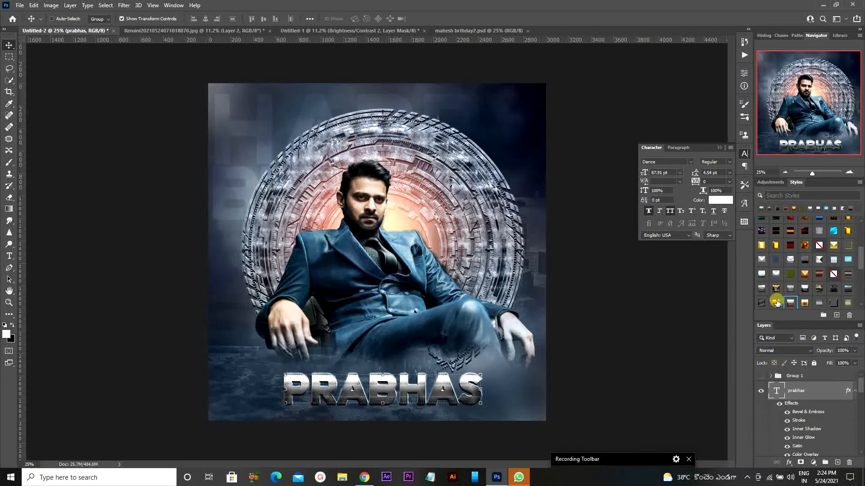
left_click(776, 302)
left_click(805, 303)
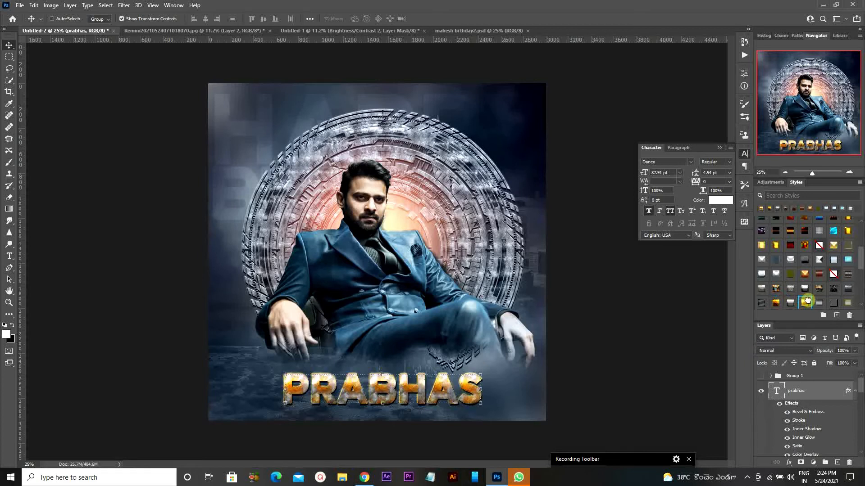
left_click(779, 302)
- Enlarge the PRABHAS text to about 130% and centre it across the lower canvas beneath the man
left_click_drag(484, 372, 530, 331)
left_click_drag(492, 369, 479, 370)
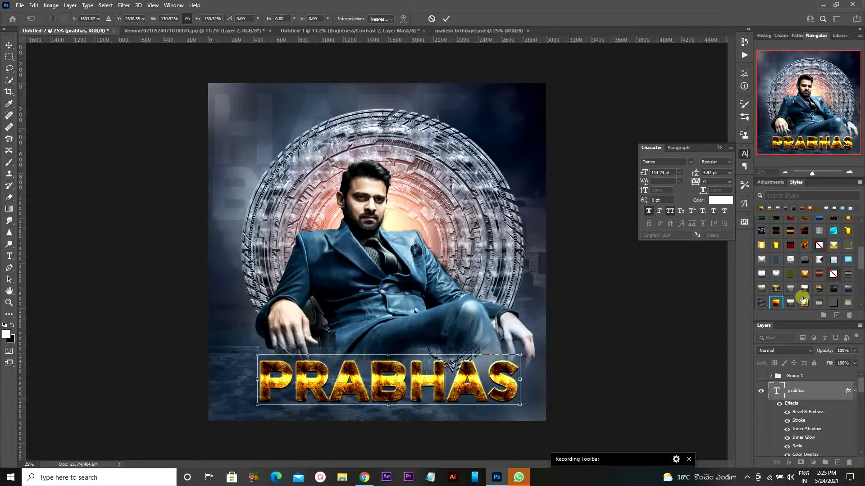
left_click(446, 18)
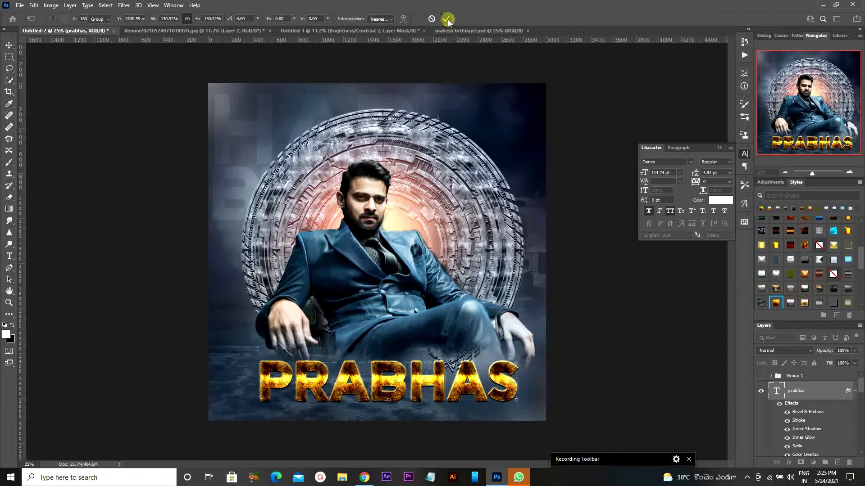
- Compare dark textured, grey metallic and orange-and-white preset layer styles on the enlarged PRABHAS text
left_click(790, 287)
left_click(819, 287)
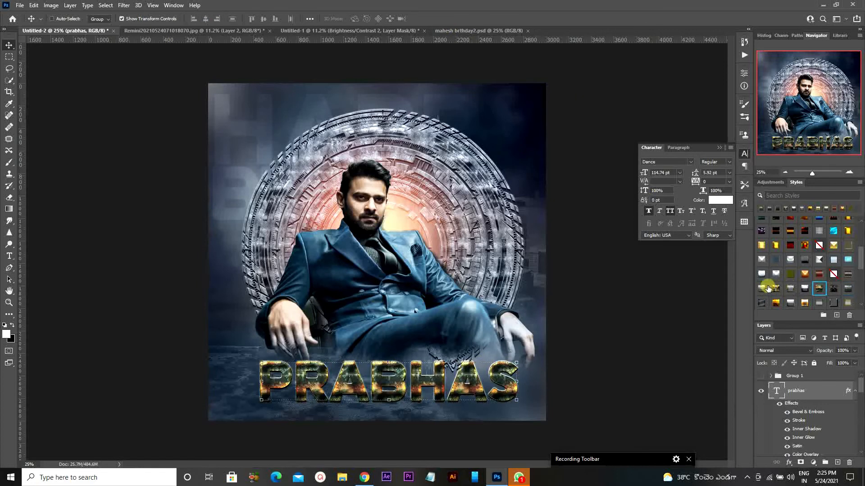
left_click(767, 288)
scroll(795, 287, "down", 2)
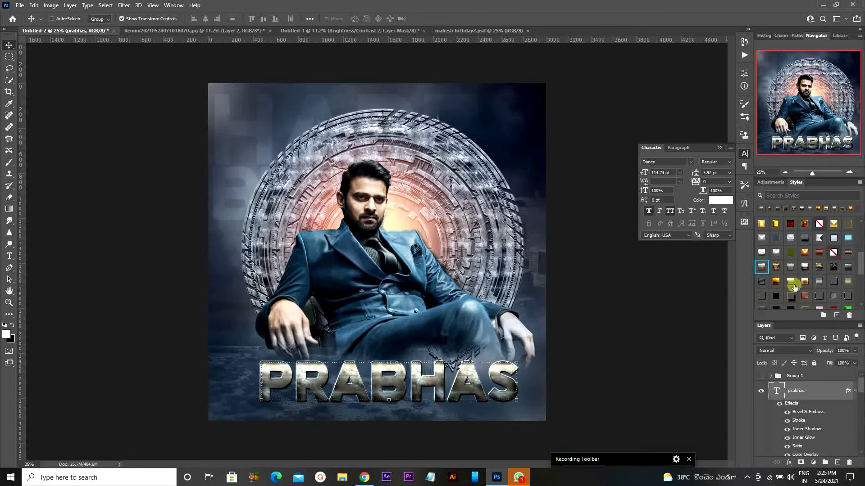
left_click(792, 282)
left_click(805, 281)
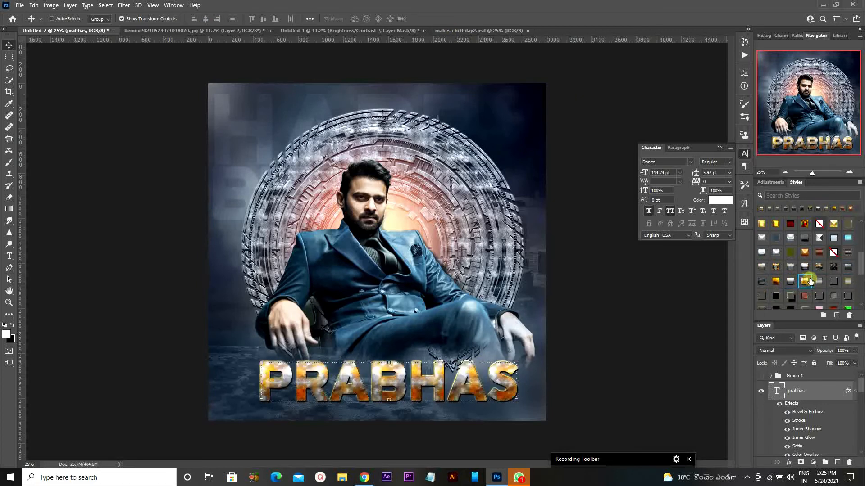
- Try silver-outlined and striped gold preset layer styles on the PRABHAS text
scroll(814, 276, "down", 2)
left_click(819, 259)
scroll(819, 259, "down", 2)
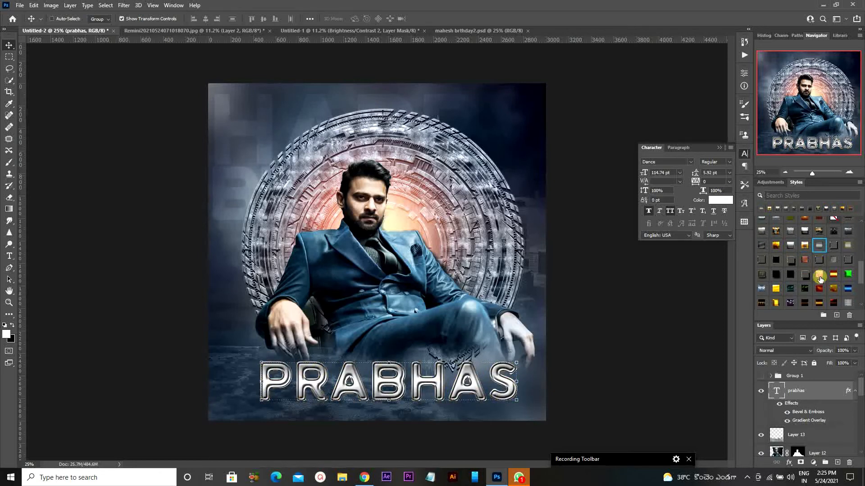
left_click(833, 288)
scroll(811, 289, "down", 2)
left_click(776, 231)
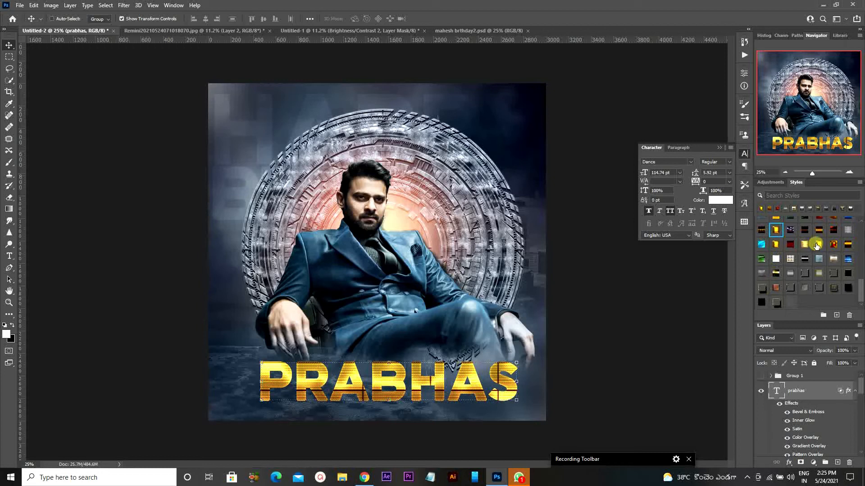
left_click(817, 245)
- Try multicoloured and white-outlined shadowed preset layer styles on the PRABHAS text
scroll(781, 258, "up", 2)
left_click(773, 239)
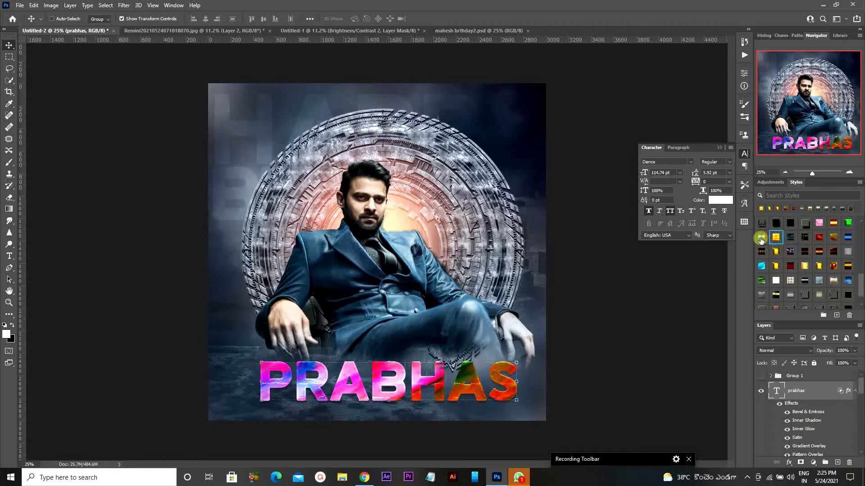
left_click(762, 237)
scroll(772, 243, "up", 2)
left_click(773, 247)
scroll(804, 262, "up", 2)
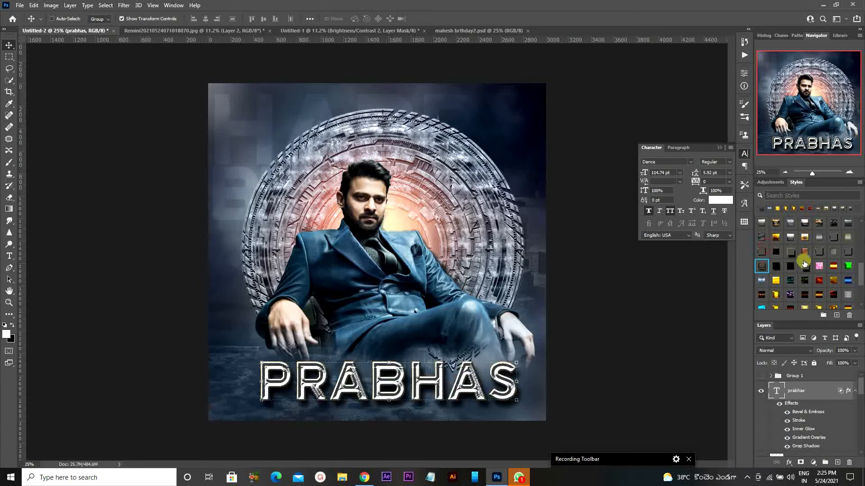
- Apply the fiery gold preset layer style to the PRABHAS text and shift it about 54 px left and 27 px up
left_click(773, 235)
left_click(790, 237)
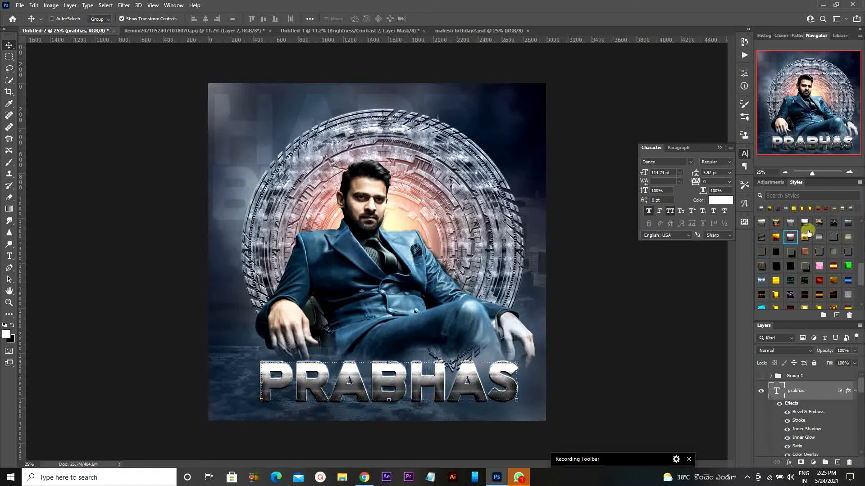
left_click(778, 240)
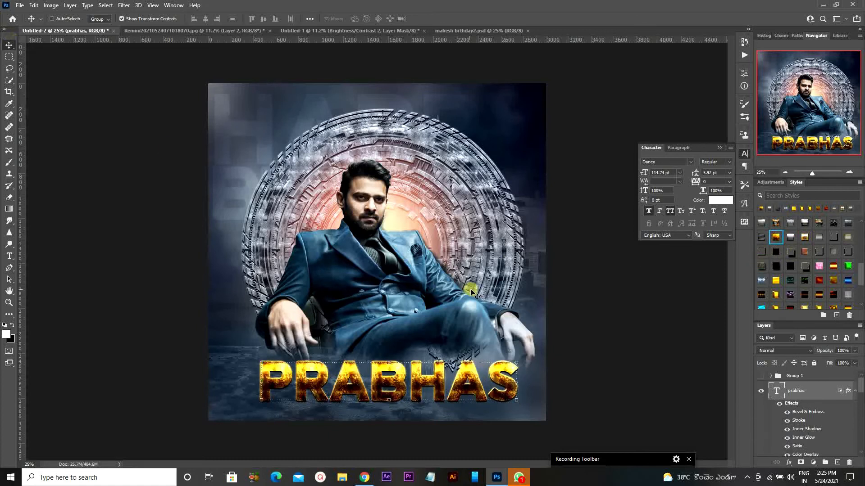
left_click_drag(454, 310, 446, 307)
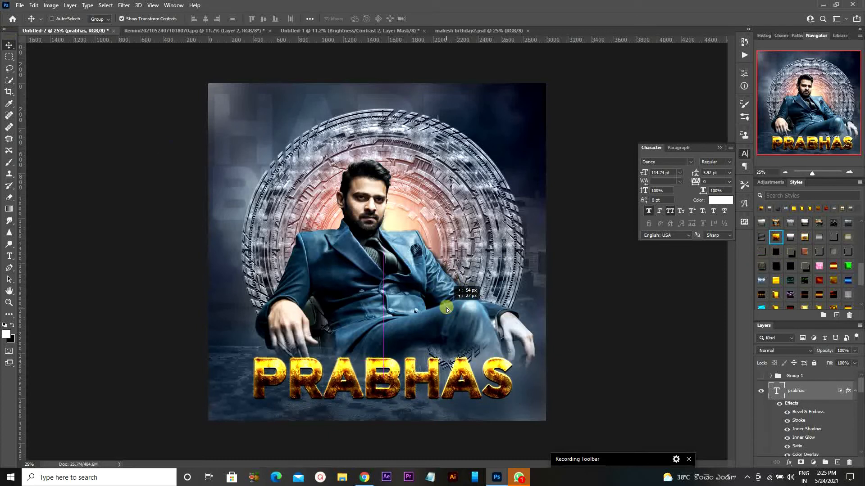
- Add a Happy Birthday text layer near the poster's lower edge, set at 35 pt in the Bricktown font
left_click(10, 255)
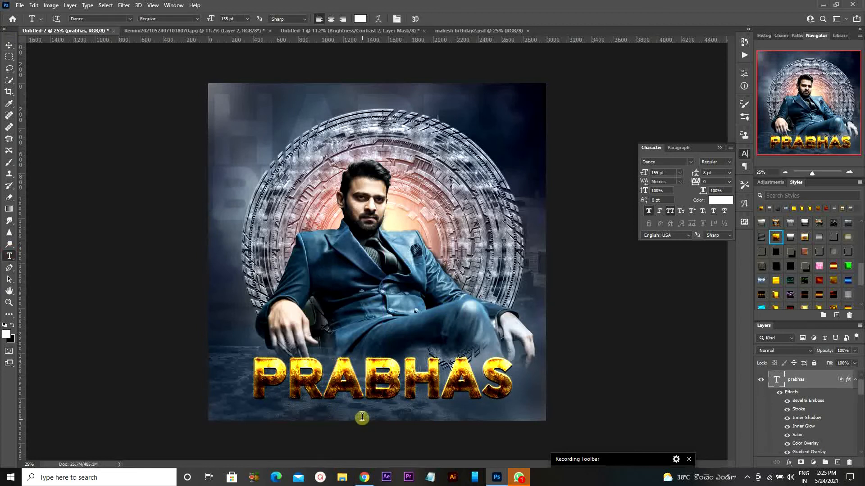
left_click(362, 418)
type("HAPPY")
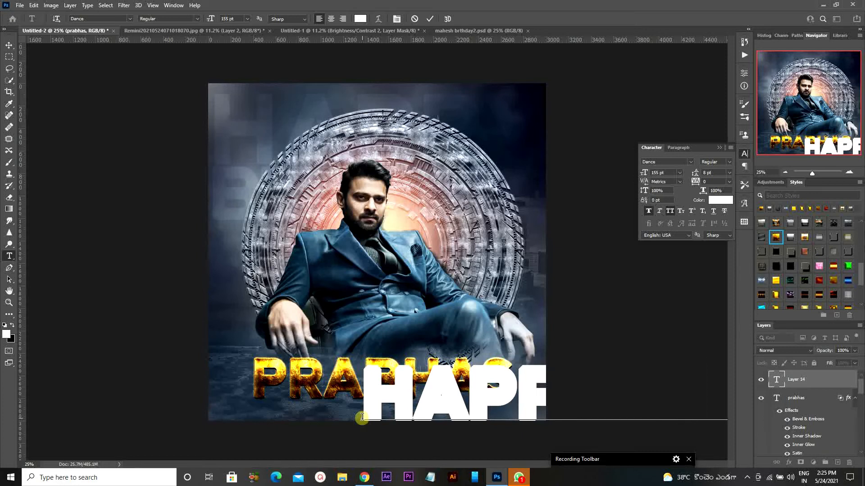
key("ctrl+a")
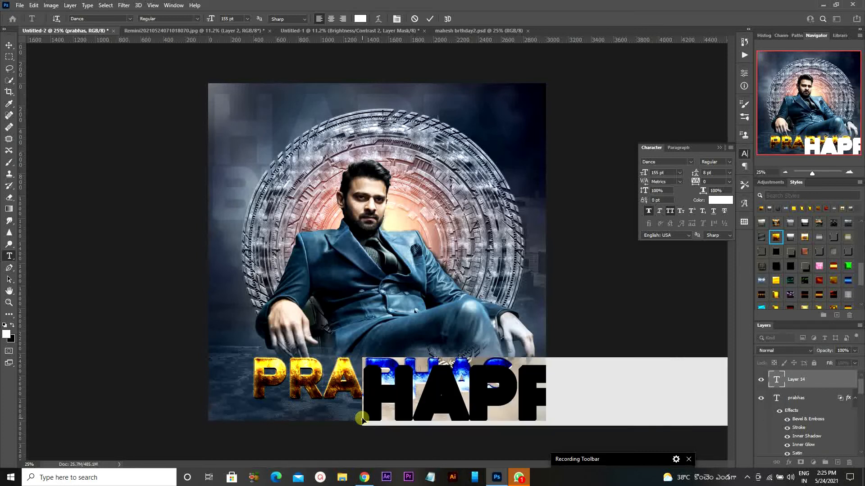
left_click_drag(646, 174, 590, 190)
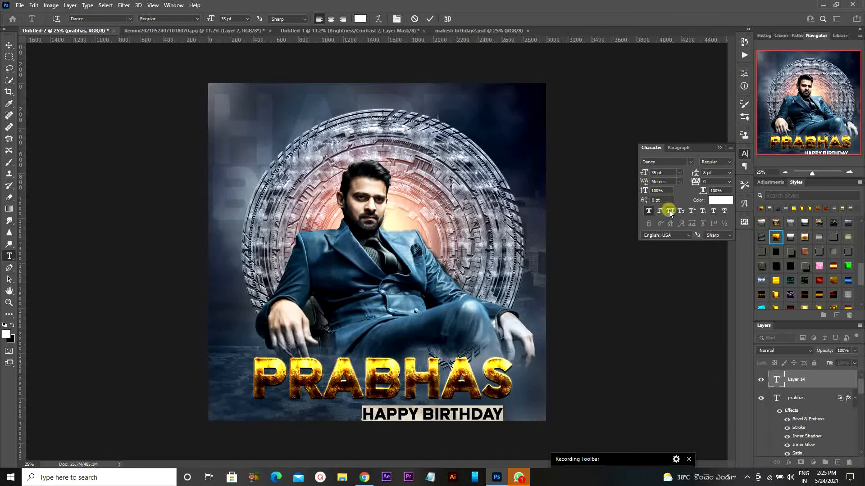
left_click(691, 162)
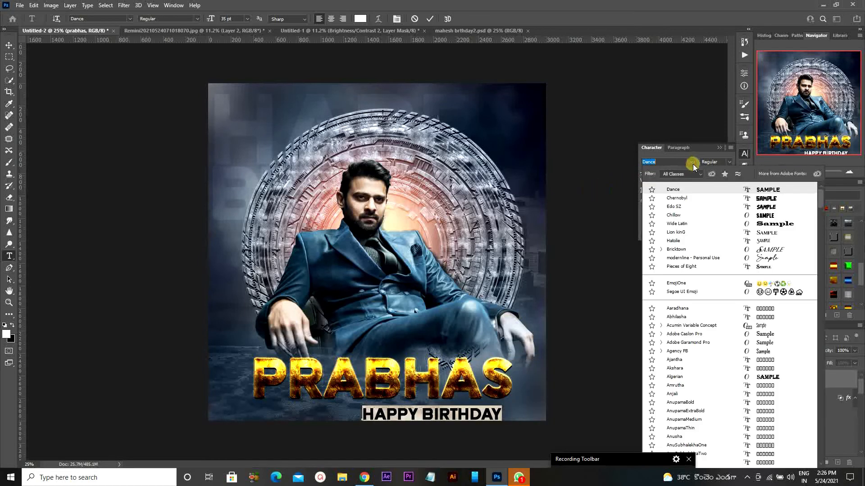
left_click(769, 253)
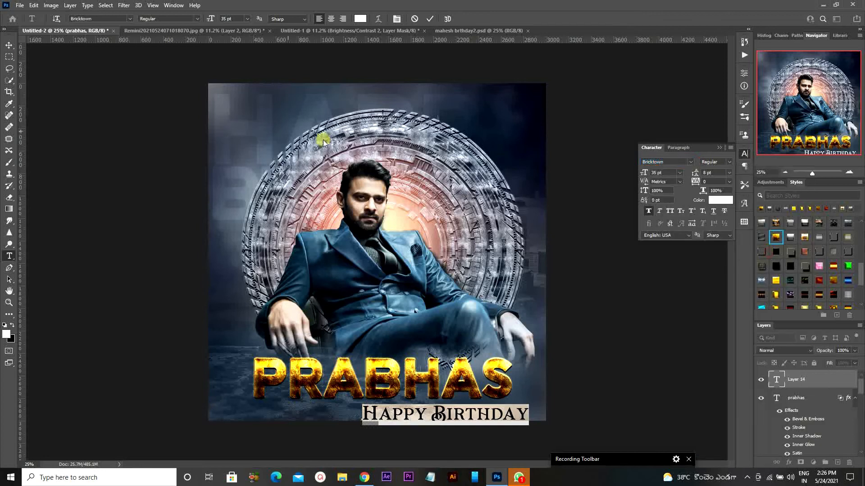
- Centre the Happy Birthday text just above PRABHAS and give it the silver metallic preset layer style
left_click(9, 45)
left_click_drag(483, 320, 422, 250)
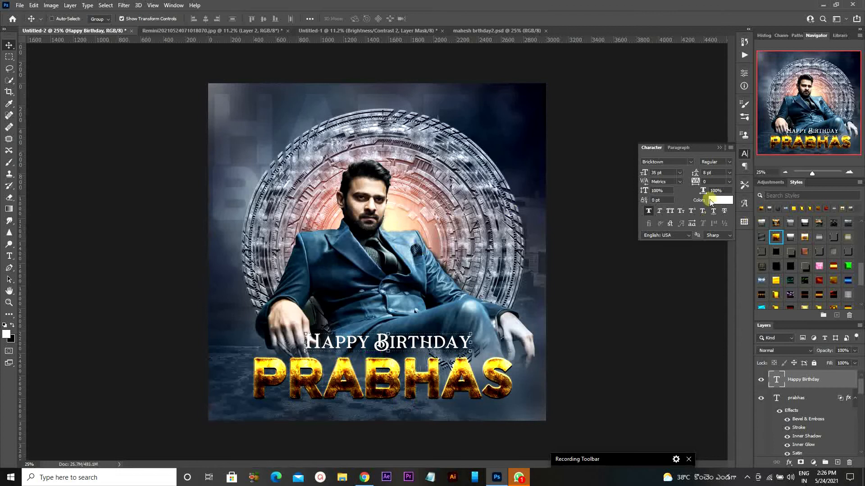
left_click(790, 238)
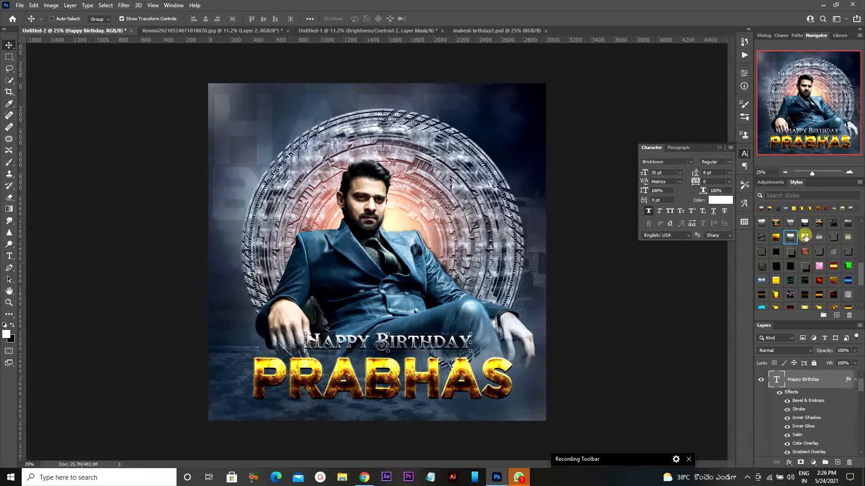
left_click_drag(587, 213, 583, 212)
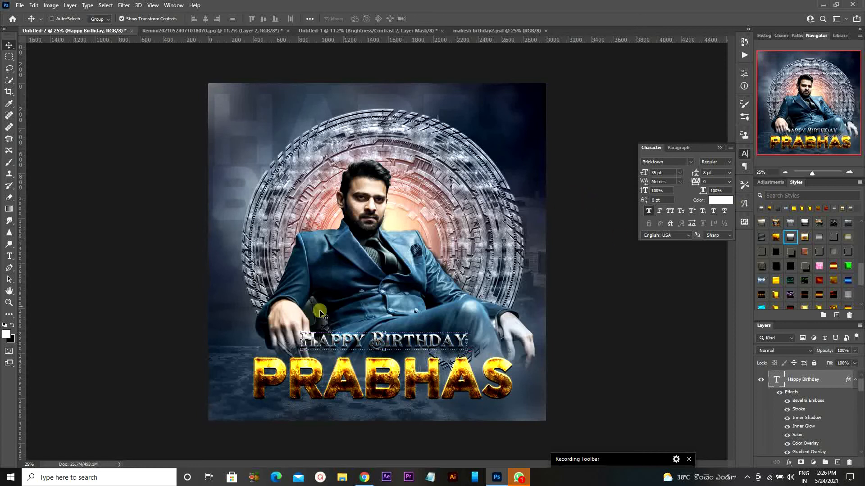
- Add a Darling text layer in Bricktown beside the man and give it the silver metallic preset layer style
left_click(9, 256)
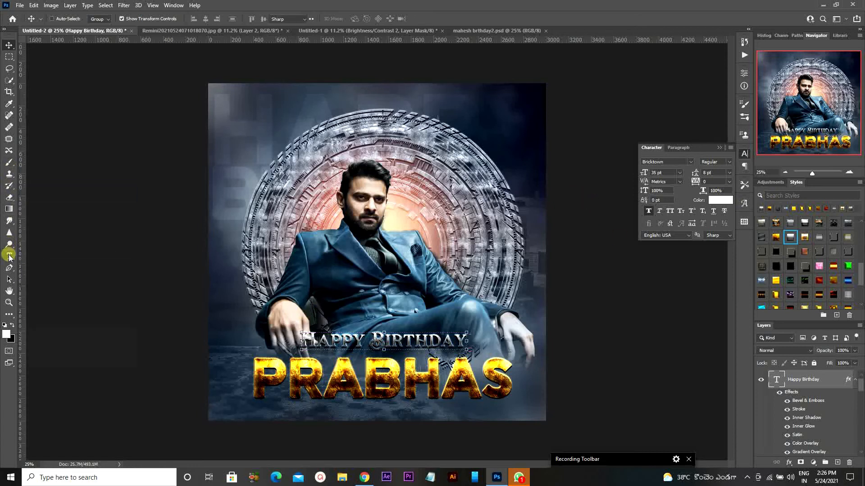
left_click(217, 265)
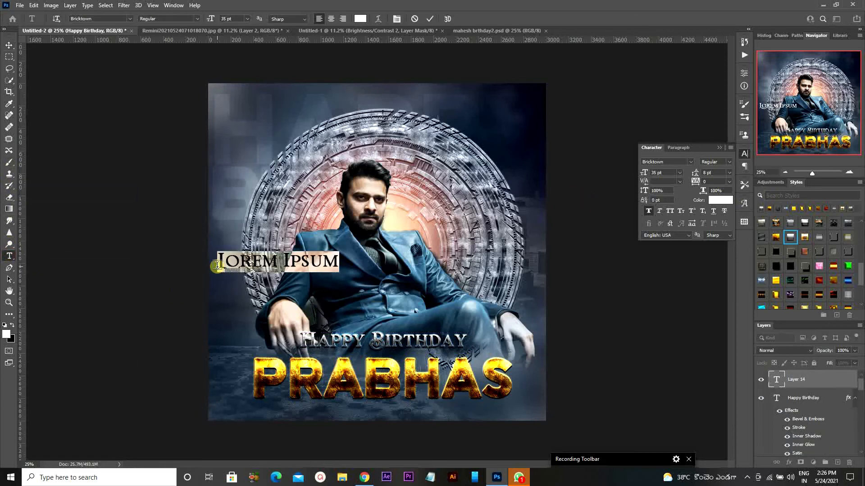
type("DARLING")
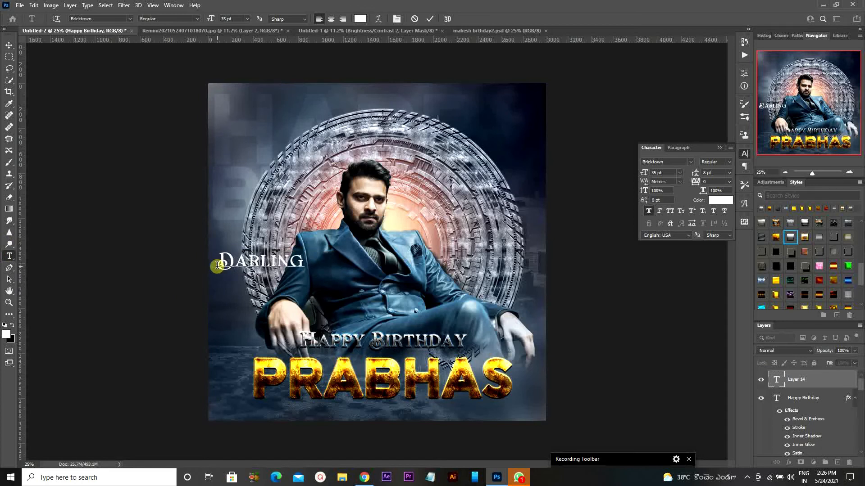
left_click(431, 18)
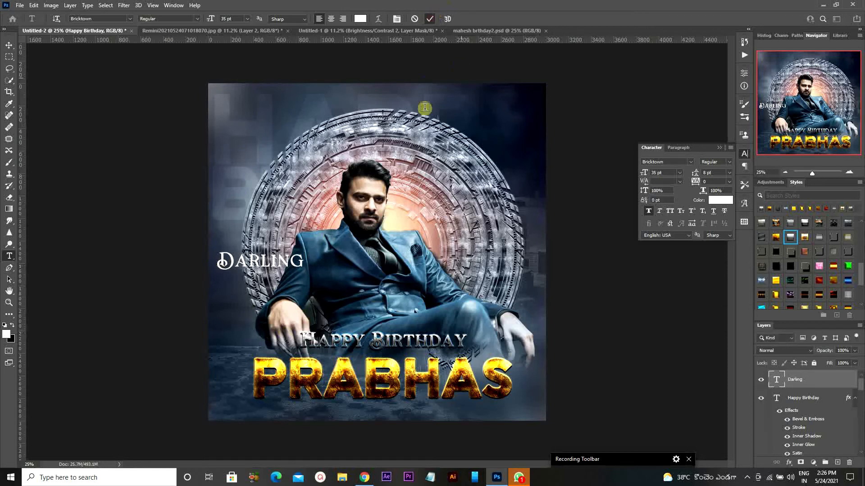
left_click(790, 239)
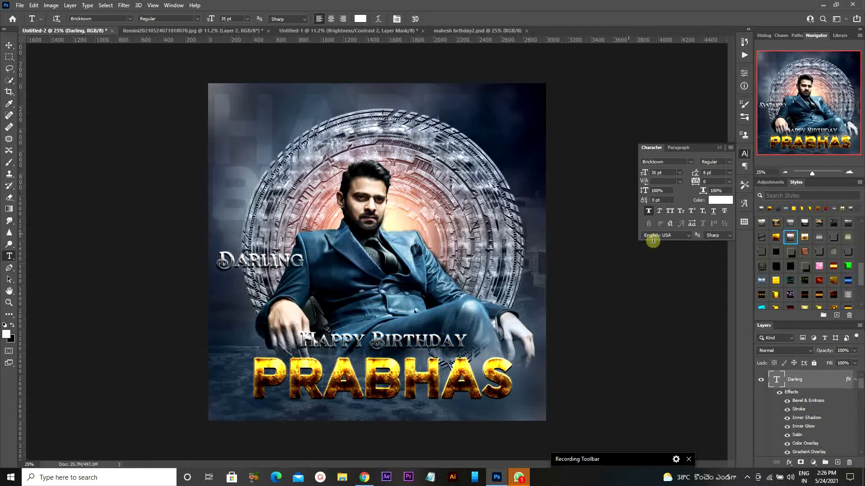
- Scale the Darling text to about 53%, set its tracking to 1580 and centre it beneath PRABHAS
left_click(9, 45)
left_click_drag(303, 254, 264, 261)
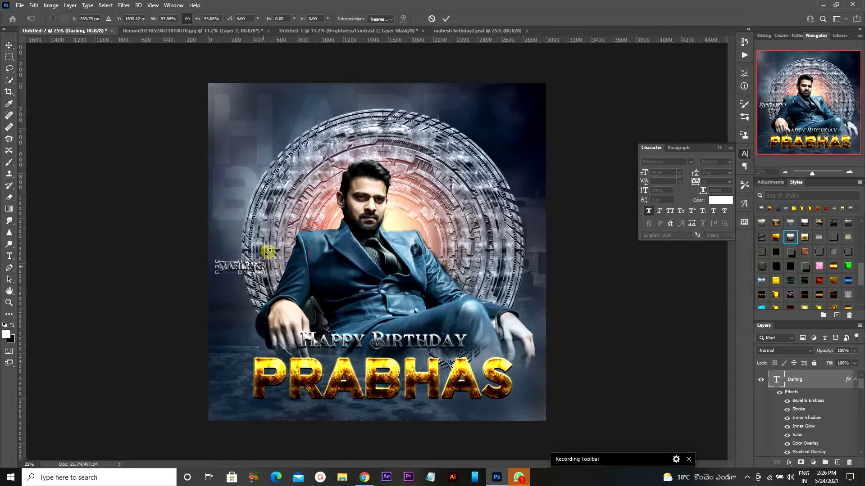
left_click(444, 20)
left_click_drag(266, 147, 409, 300)
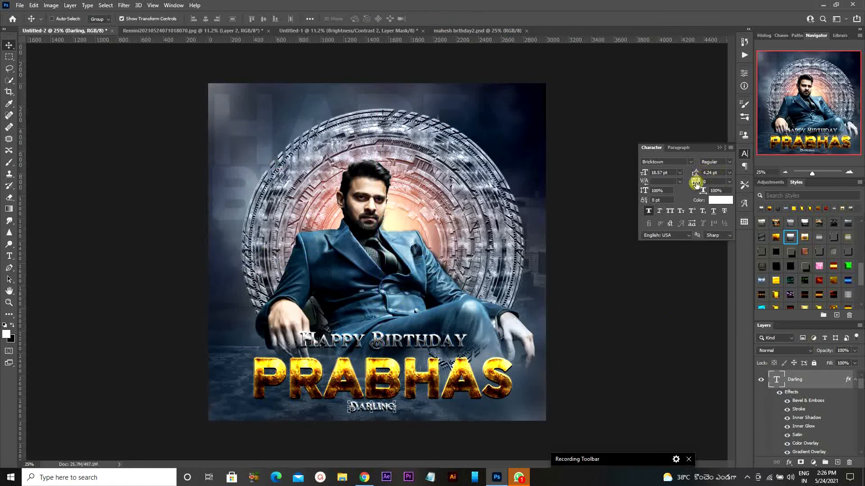
left_click_drag(696, 183, 720, 183)
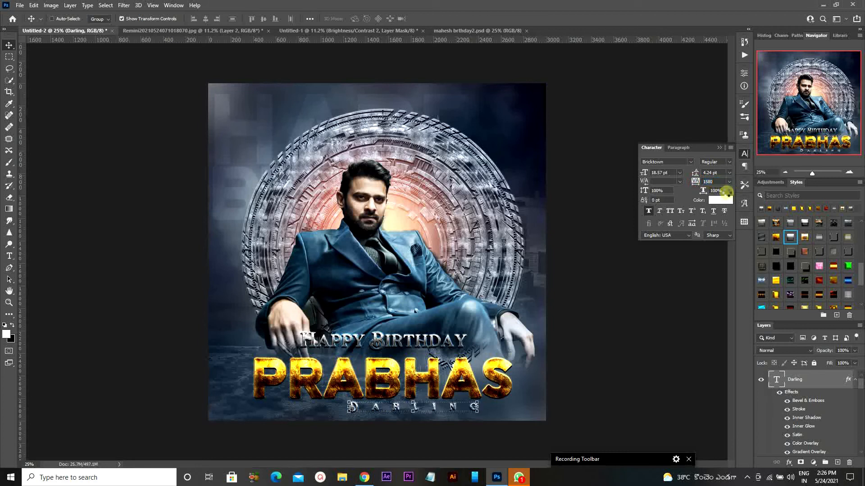
left_click_drag(367, 236, 332, 238)
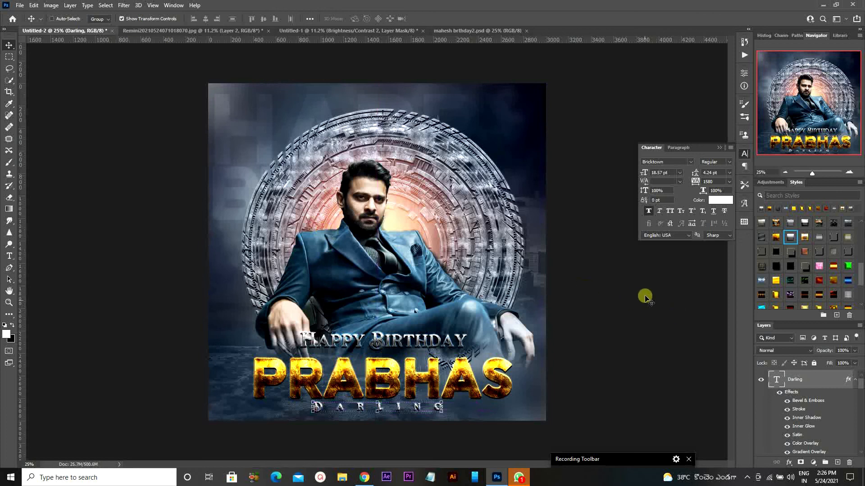
- Try white brushed mist with Saturation blending on a new layer above Layer 13, and delete that layer
scroll(799, 428, "down", 3)
scroll(803, 431, "down", 4)
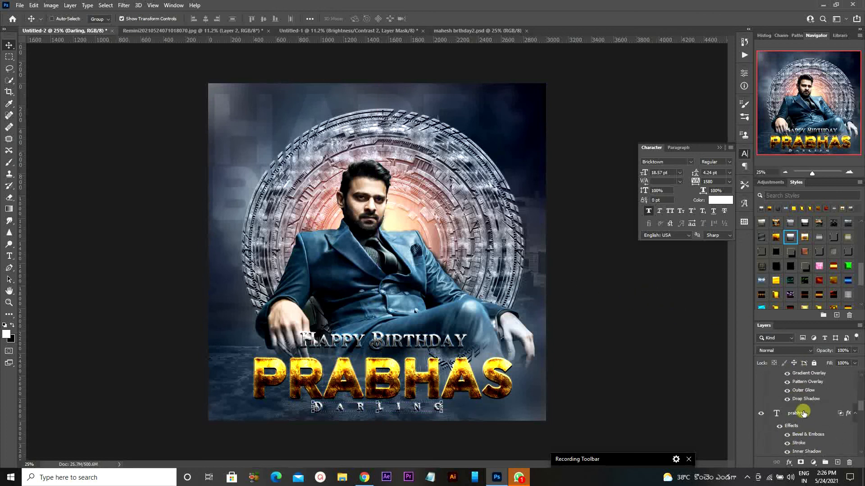
left_click(808, 435)
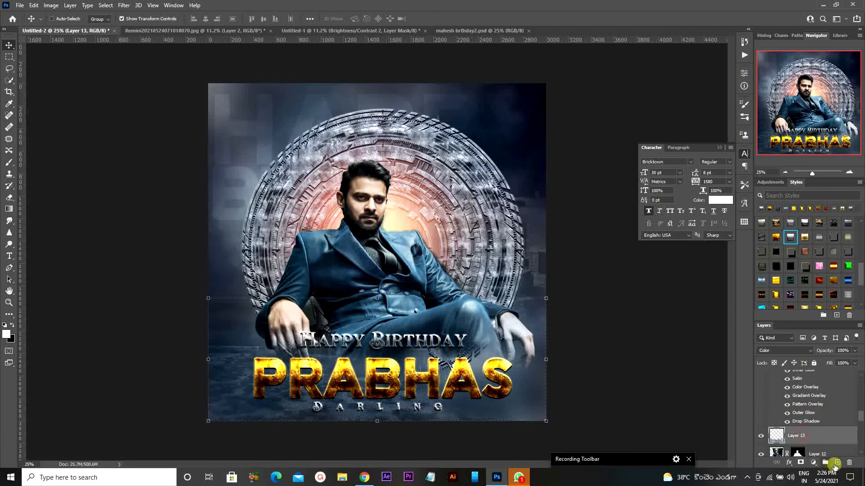
left_click(837, 463)
left_click(8, 162)
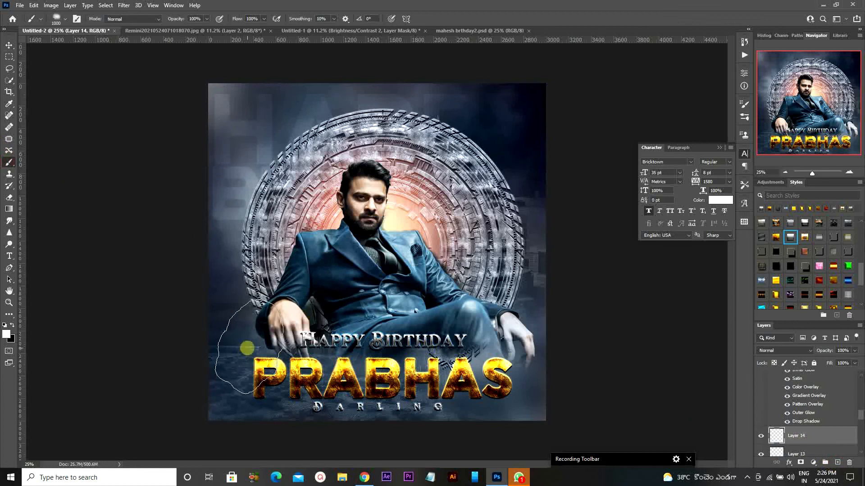
mouse_move(241, 399)
left_mouse_down()
mouse_move(256, 414)
mouse_move(309, 413)
mouse_move(371, 405)
mouse_move(372, 394)
mouse_move(349, 394)
mouse_move(435, 391)
mouse_move(481, 411)
left_mouse_up()
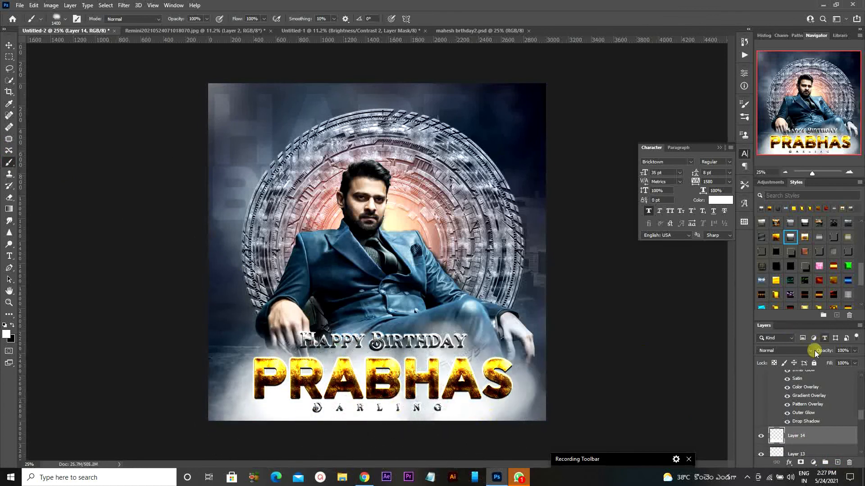
left_click(801, 351)
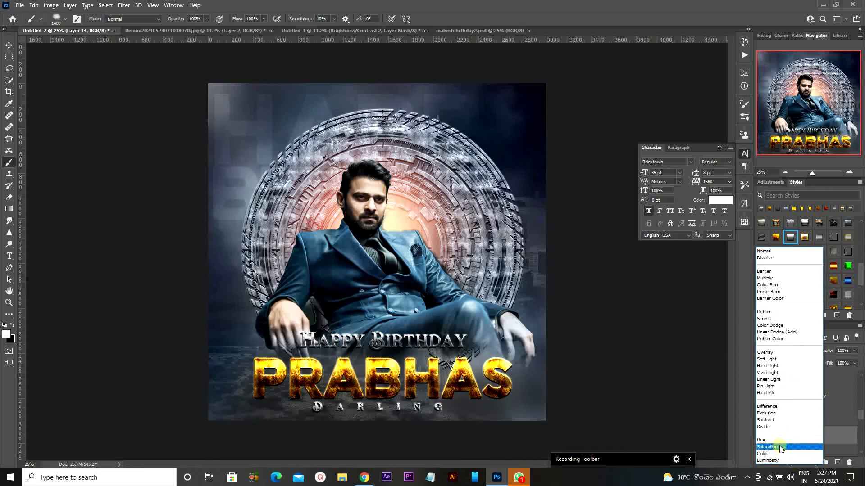
left_click(768, 447)
left_click_drag(830, 439, 850, 462)
- On a new layer above Layer 13, brush dark blue sampled from the background across the lower part of the poster
left_click(837, 462)
left_click(8, 325)
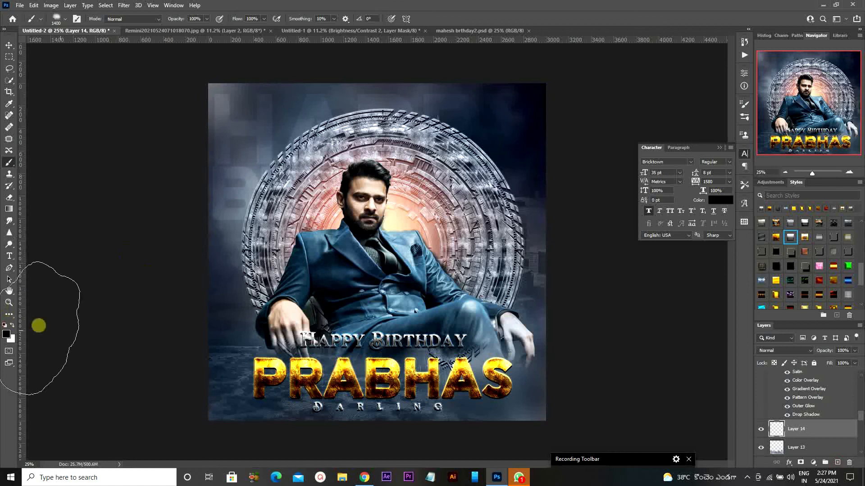
left_click(5, 335)
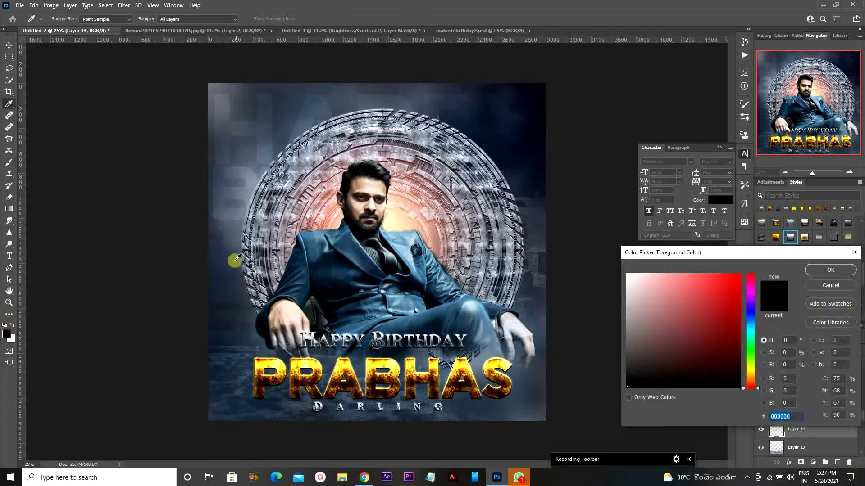
left_click(231, 259)
left_click(815, 272)
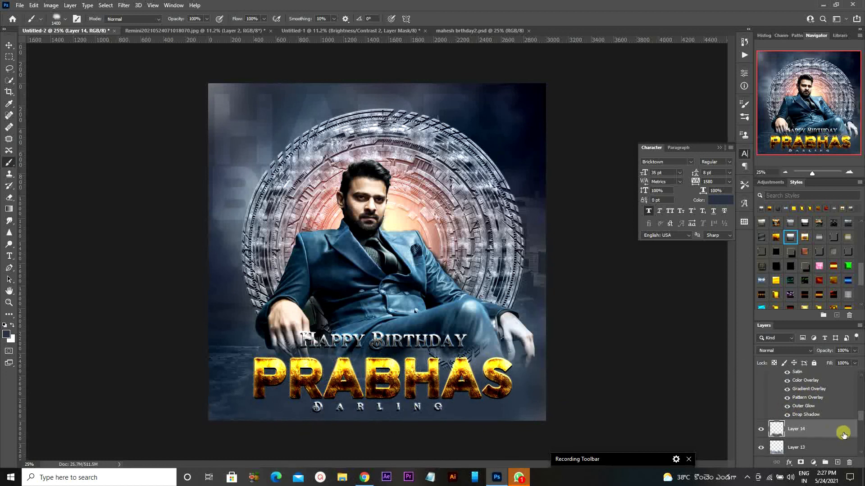
- Place a copy of the Layer 9 orange glow directly above Layer 14, below the text layers
scroll(844, 434, "down", 2)
left_click(796, 437)
mouse_move(813, 433)
left_mouse_down()
mouse_move(805, 383)
mouse_move(799, 445)
mouse_move(816, 439)
mouse_move(810, 427)
left_mouse_up()
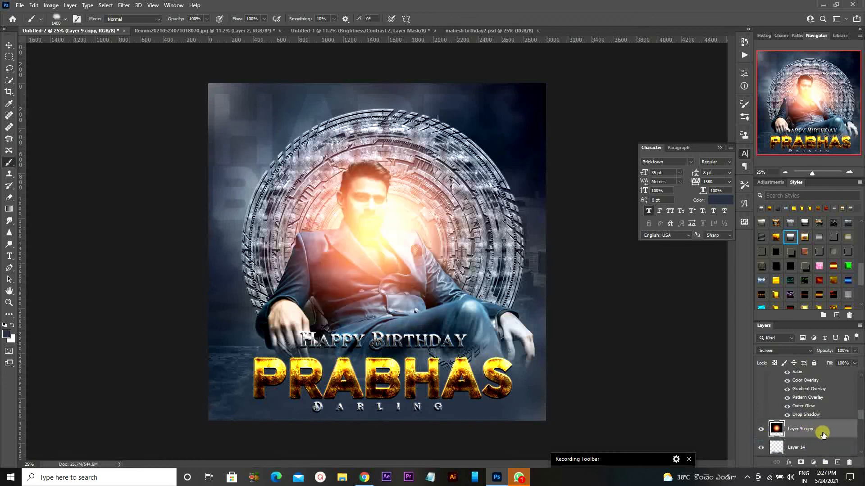
- Move the copied glow down behind the title texts, widen it to about 130% and lower its opacity
key("v")
left_click_drag(406, 95, 420, 236)
mouse_move(542, 379)
left_mouse_down()
mouse_move(614, 376)
mouse_move(531, 386)
mouse_move(536, 378)
left_mouse_up()
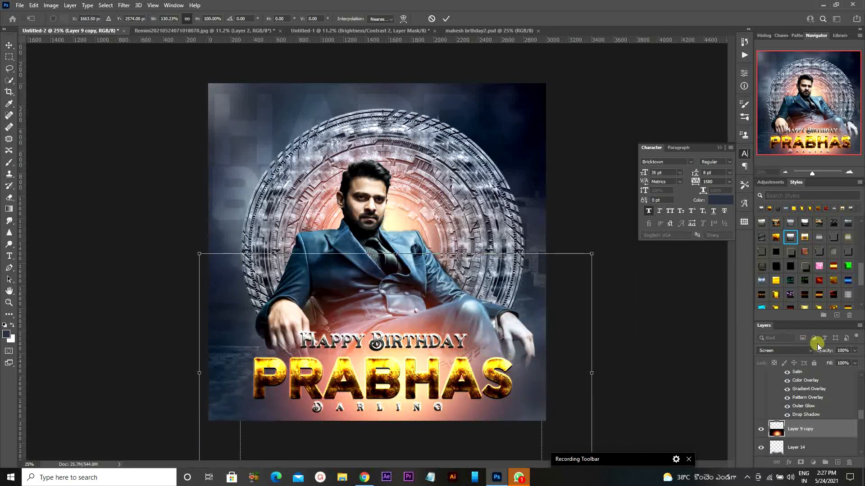
left_click_drag(825, 355, 801, 357)
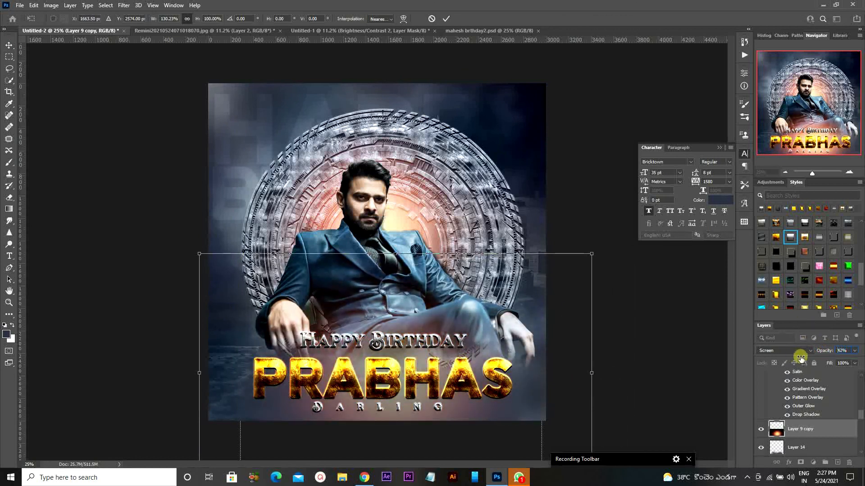
left_click(448, 18)
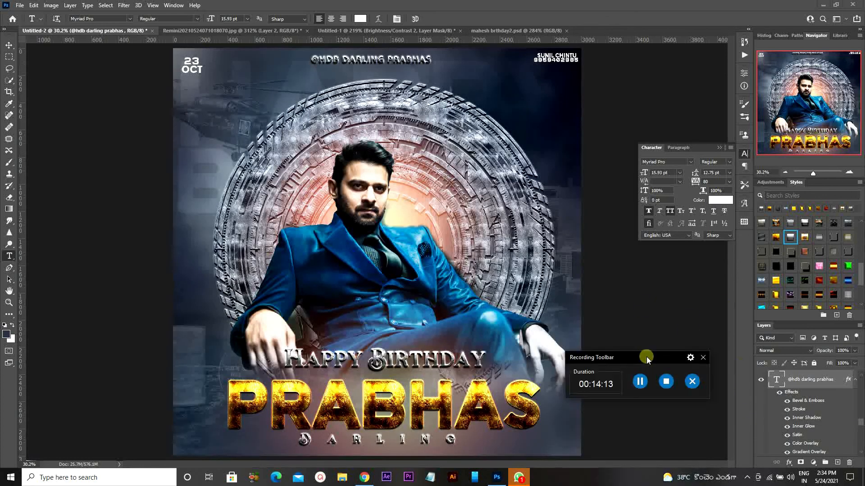
scroll(789, 416, "down", 3)
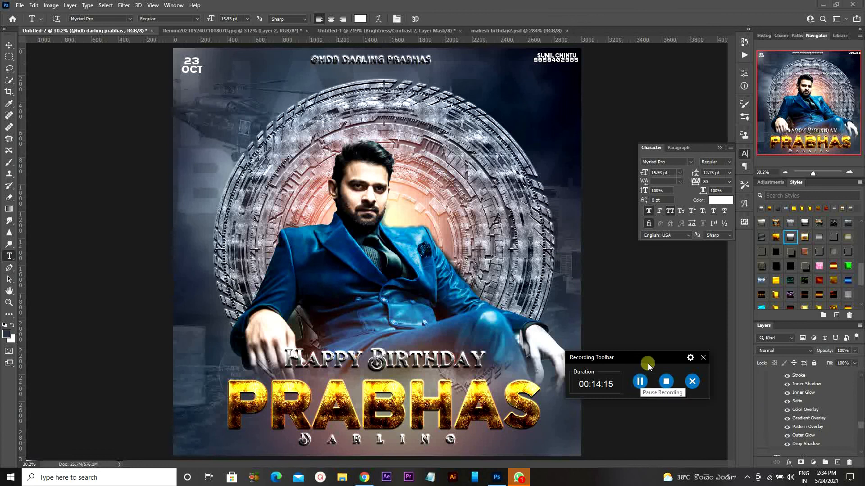